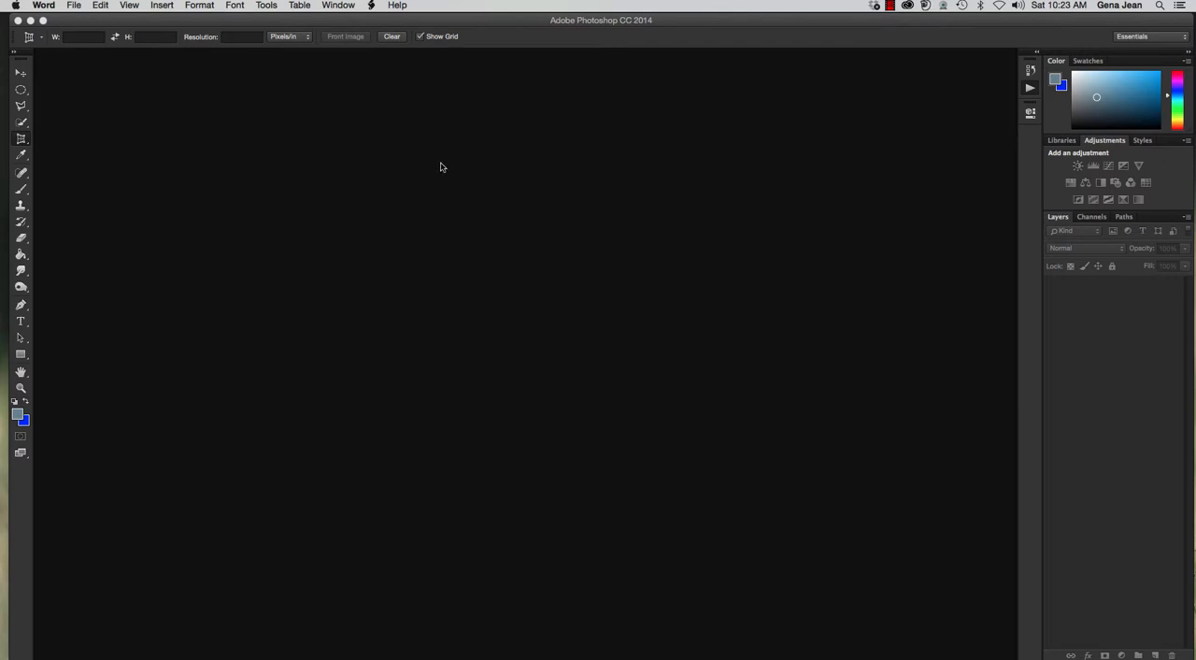
Switch to Bridge and open tulip.jpg from the Chapter6 folder in Photoshop.
{"action": "left_click", "coordinate": [138, 100]}
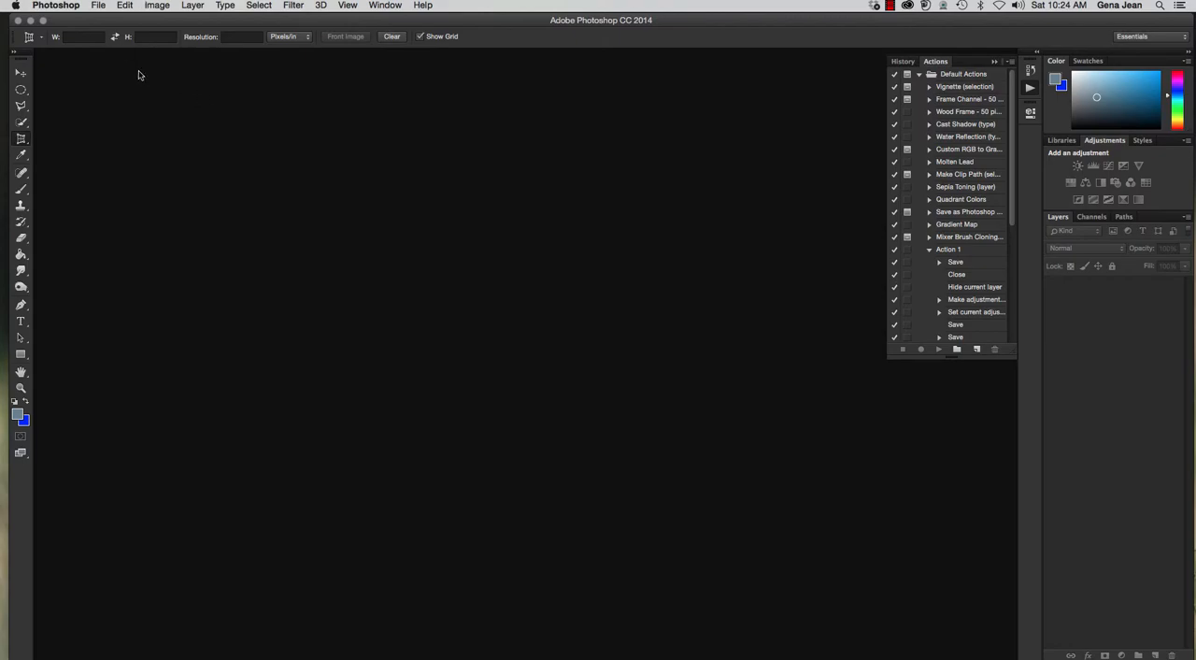
{"action": "left_click", "coordinate": [98, 5]}
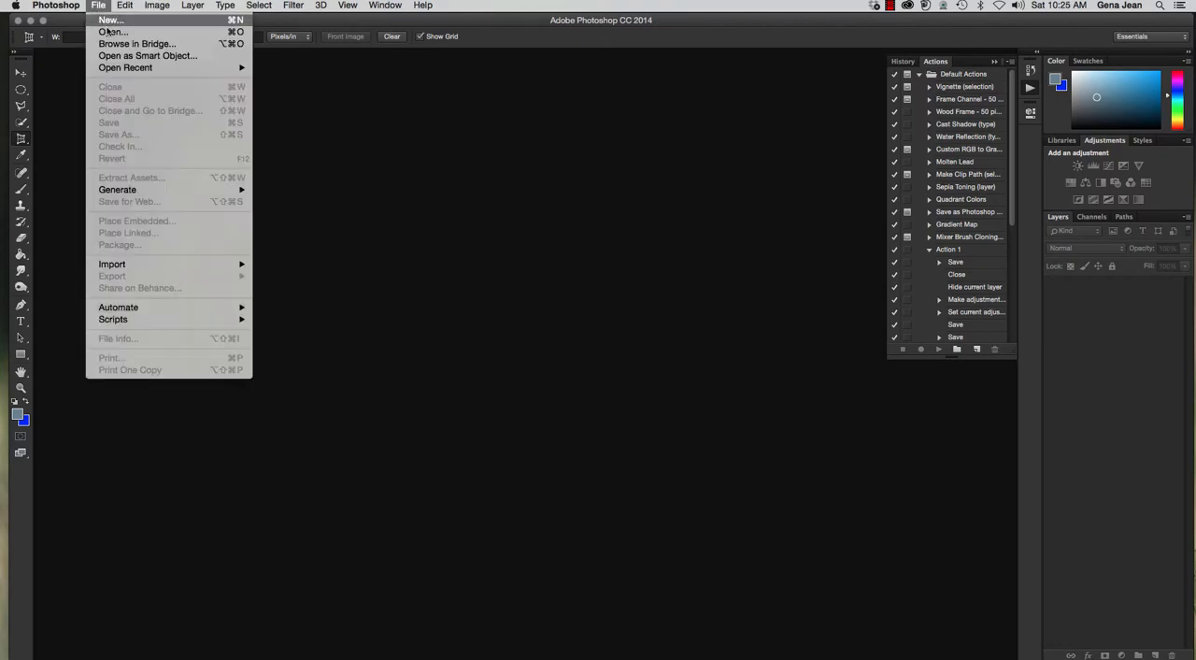
{"action": "left_click", "coordinate": [365, 102]}
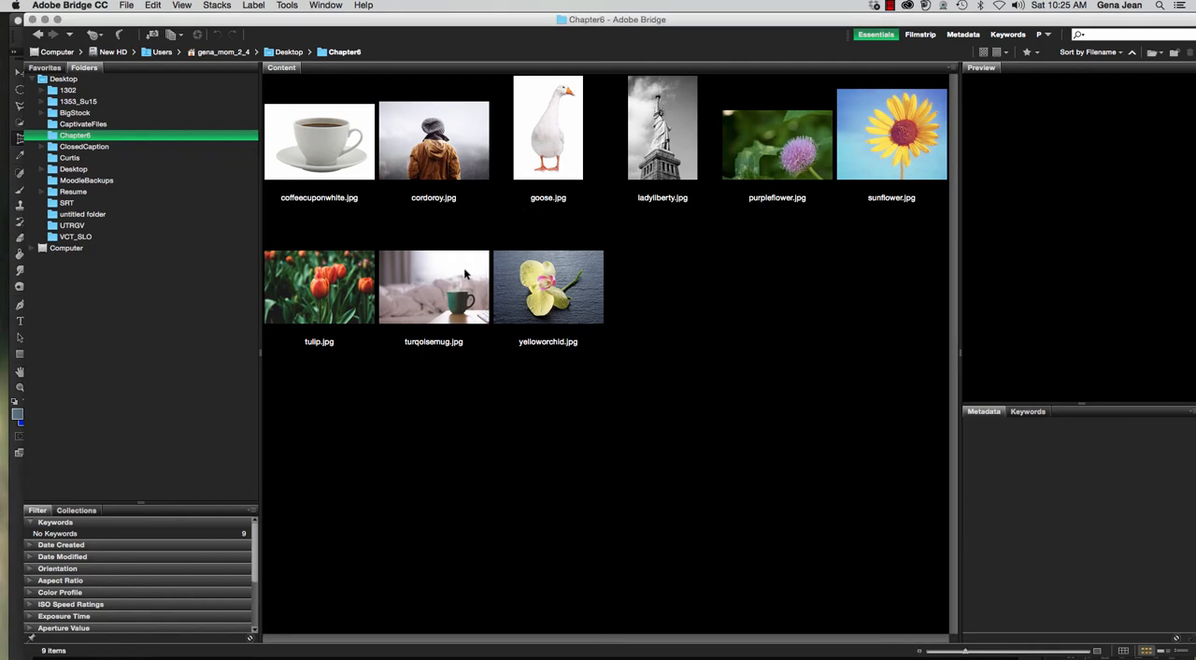
{"action": "left_click", "coordinate": [363, 289]}
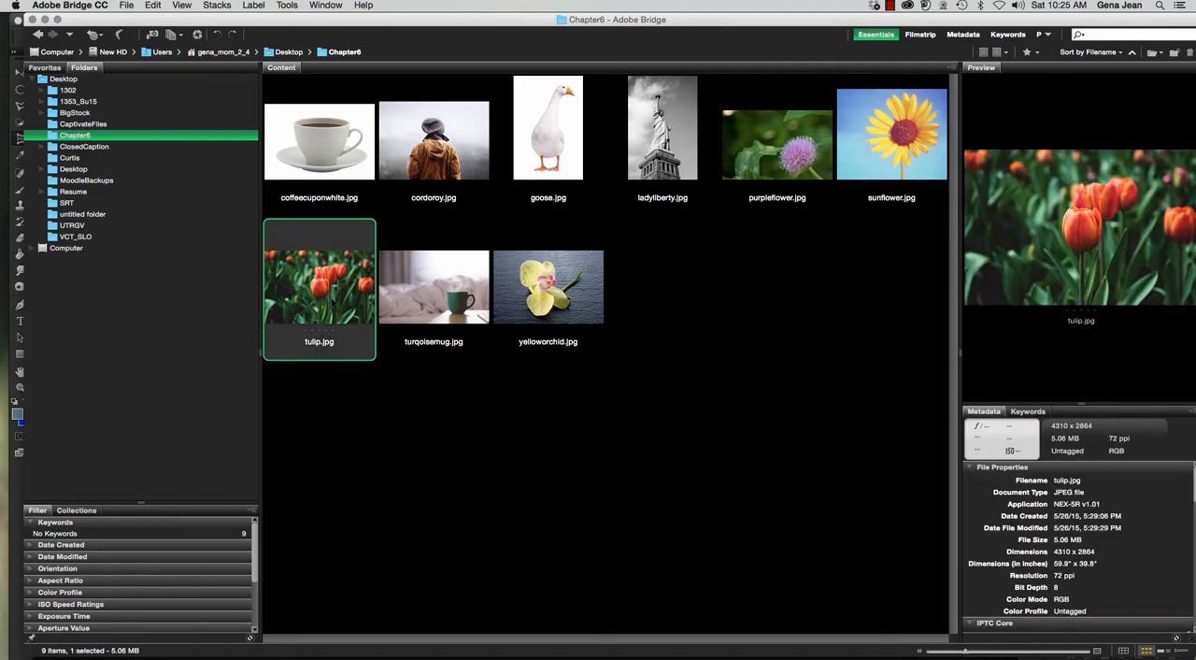
{"action": "double_click", "coordinate": [336, 297]}
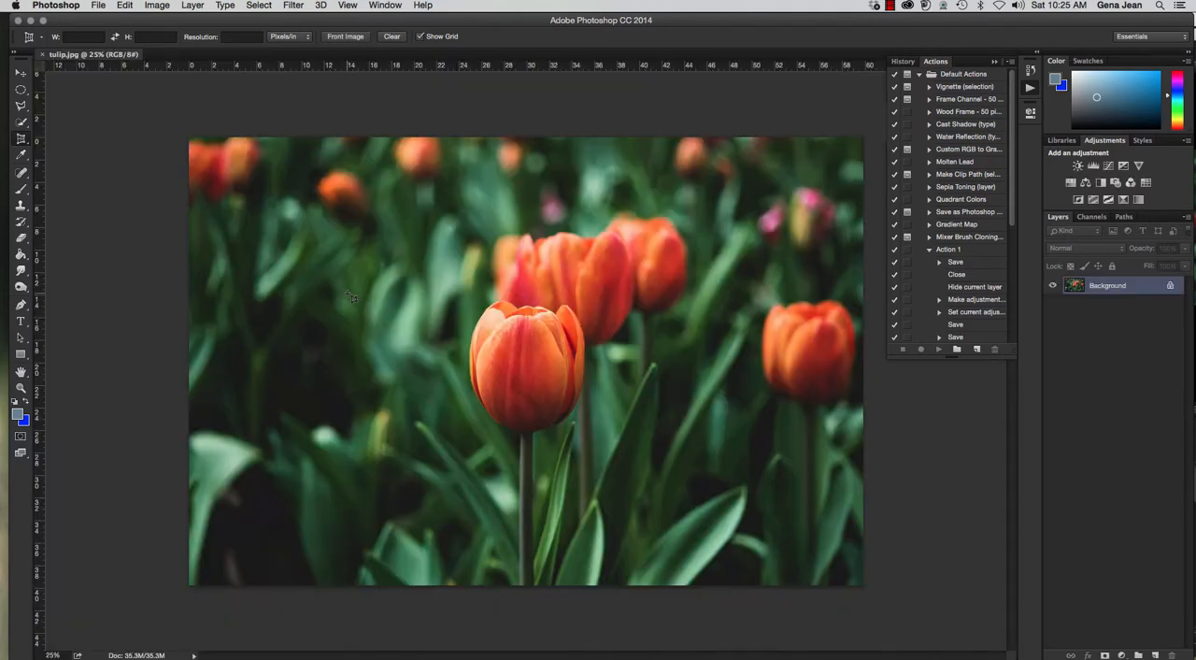
Activate the standard Crop tool from the group that also holds the Perspective Crop and Slice tools.
{"action": "left_click", "coordinate": [21, 71]}
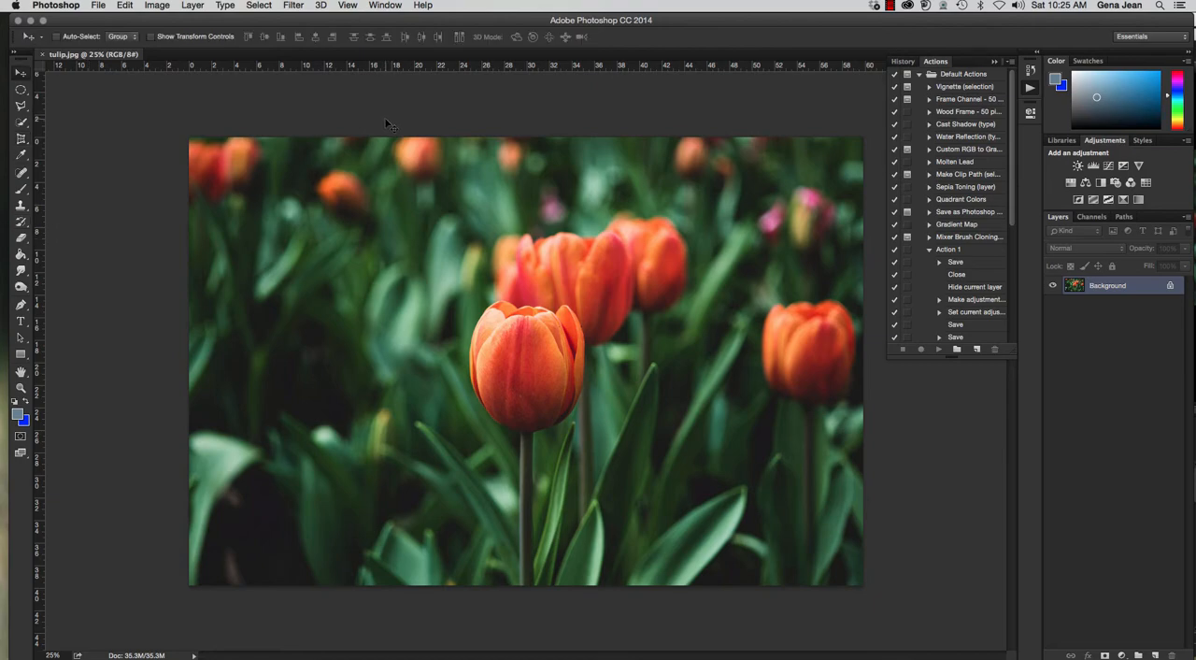
{"action": "left_click", "coordinate": [21, 139]}
{"action": "key", "text": "shift+c"}
{"action": "key", "text": "shift+c"}
{"action": "key", "text": "shift+c"}
{"action": "key", "text": "shift+c"}
{"action": "key", "text": "shift+c"}
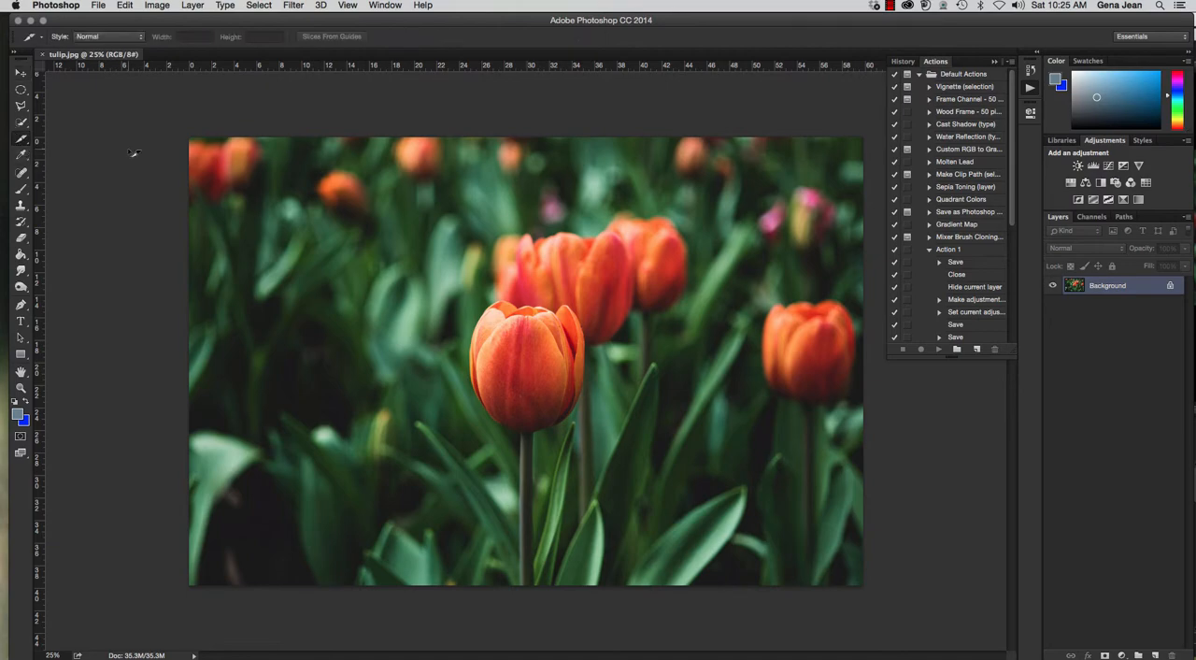
{"action": "key", "text": "shift+c"}
{"action": "key", "text": "shift+c"}
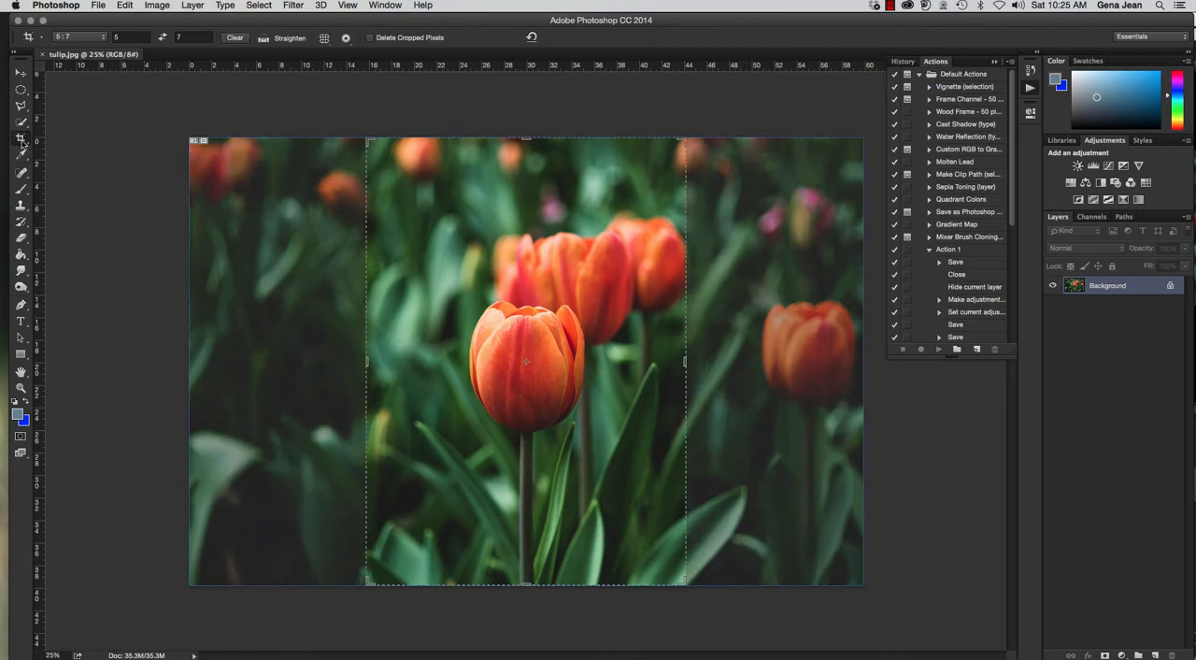
{"action": "left_click", "coordinate": [21, 142]}
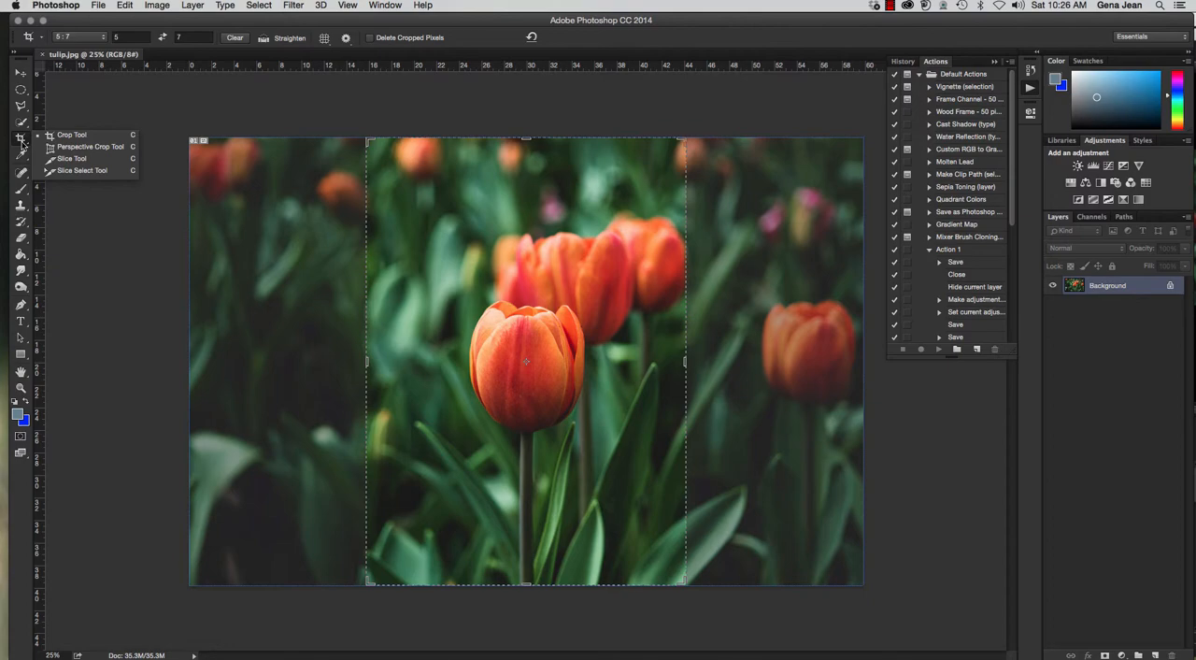
{"action": "left_click", "coordinate": [74, 136]}
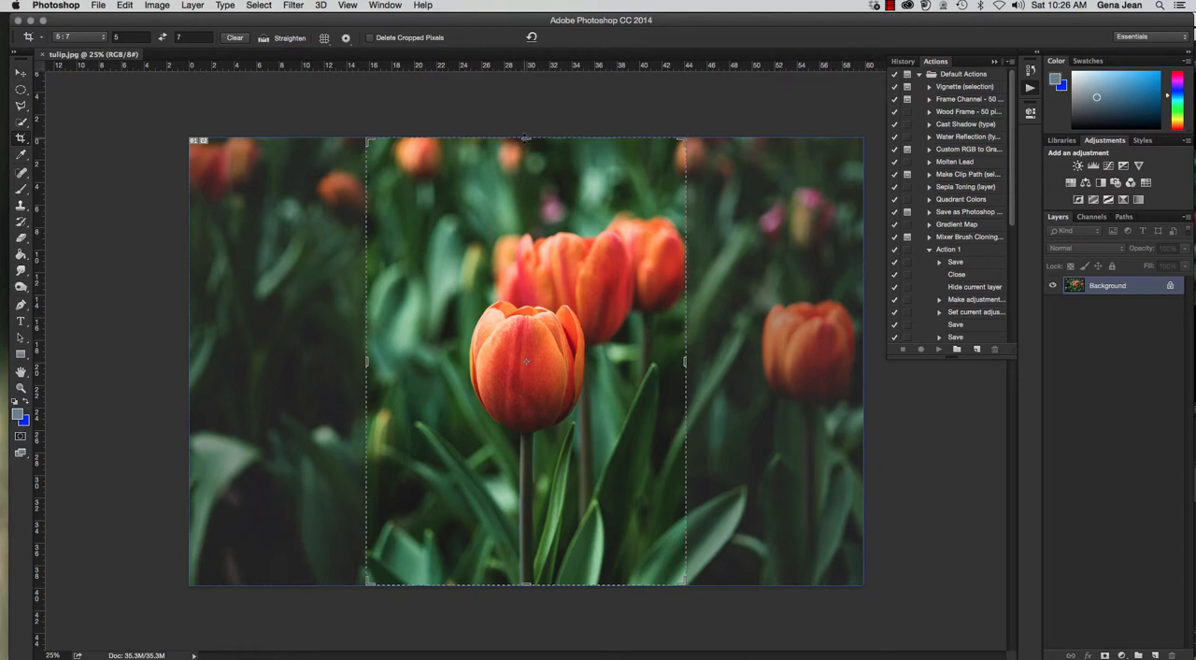
Start a crop preview on the tulip photo and keep the 5 : 7 ratio preset.
{"action": "mouse_move", "coordinate": [526, 138]}
{"action": "left_mouse_down"}
{"action": "mouse_move", "coordinate": [524, 180]}
{"action": "mouse_move", "coordinate": [534, 138]}
{"action": "left_mouse_up"}
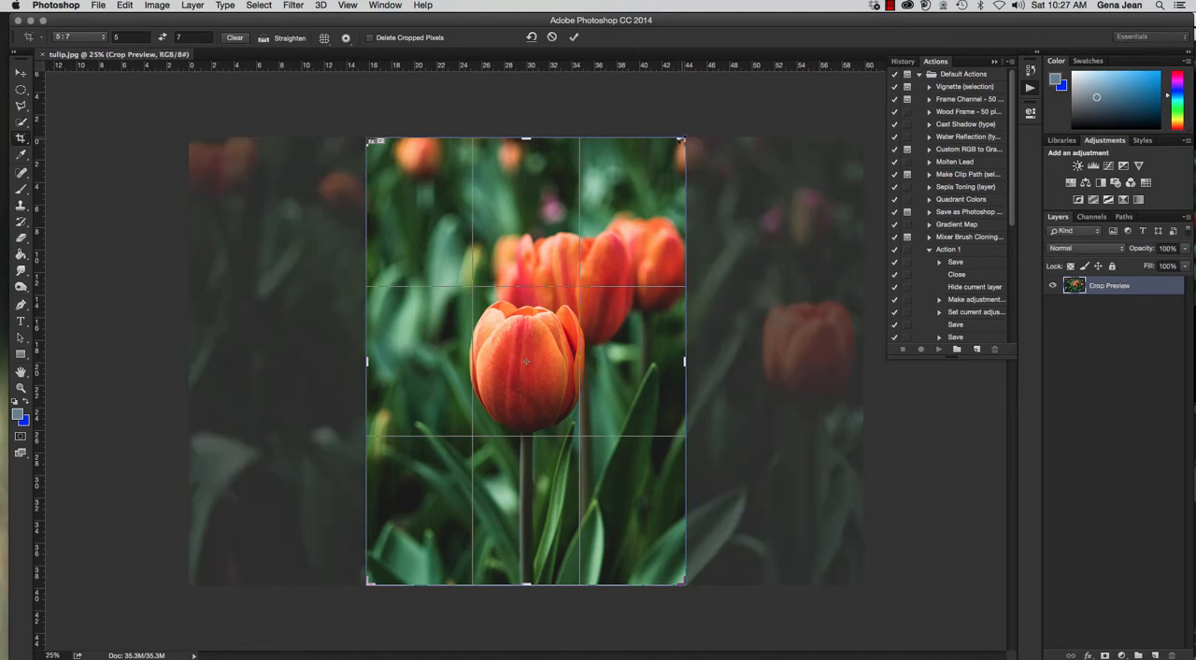
{"action": "left_click_drag", "start_coordinate": [681, 139], "coordinate": [709, 133]}
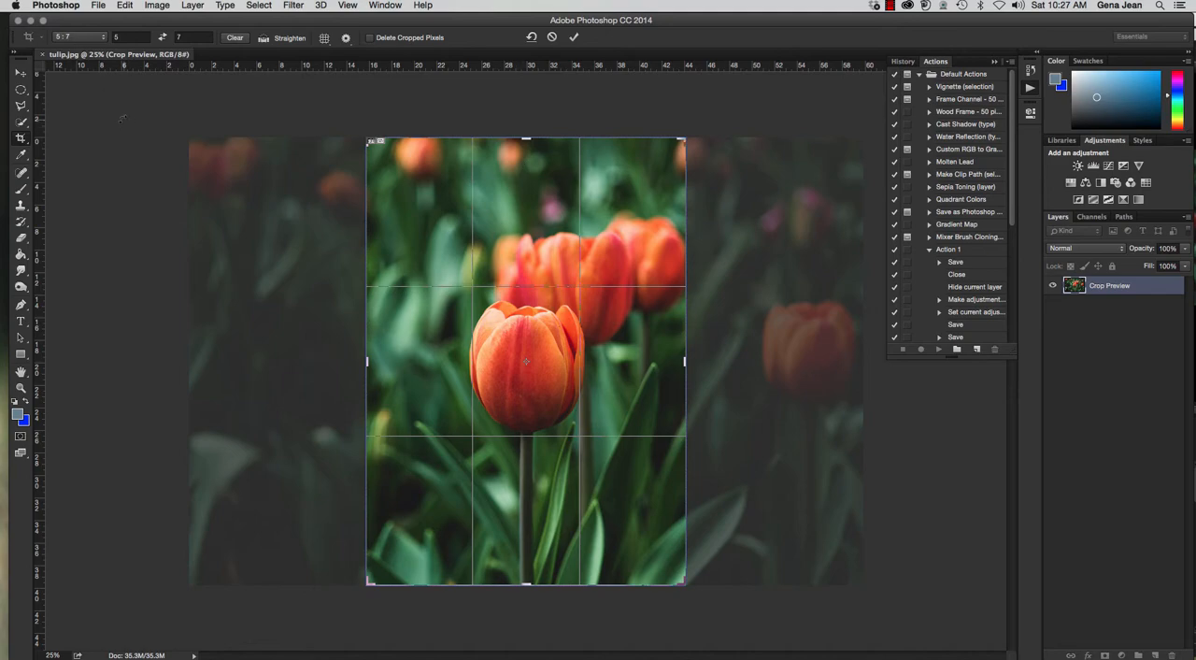
{"action": "left_click", "coordinate": [102, 37]}
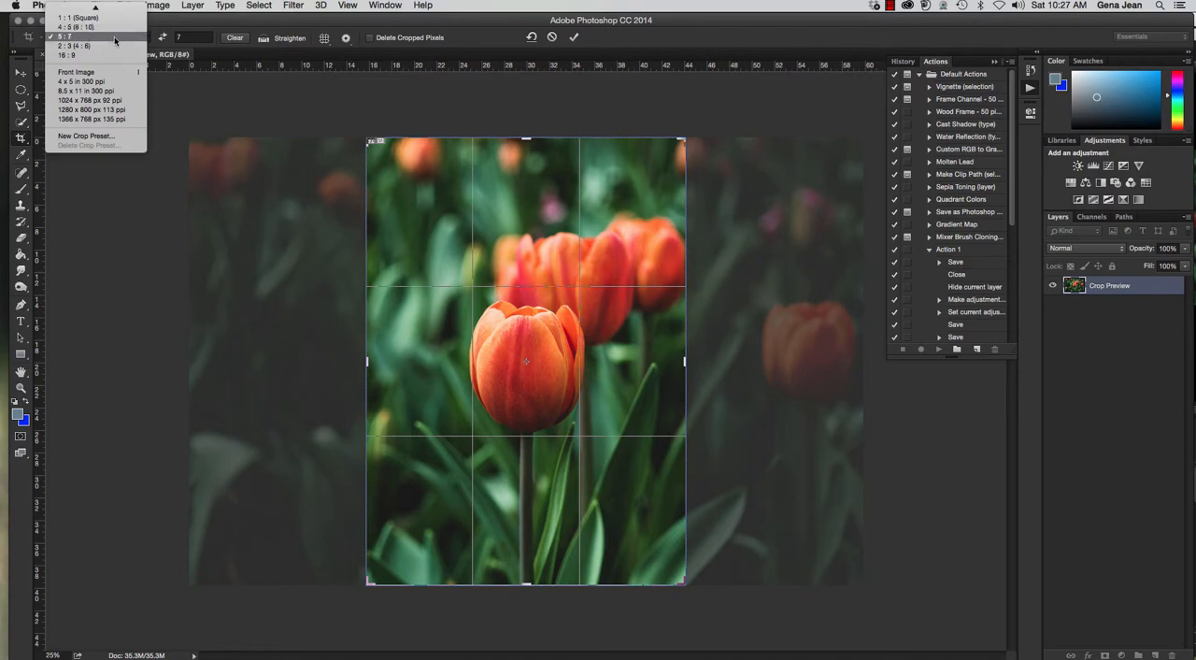
{"action": "left_click", "coordinate": [114, 38]}
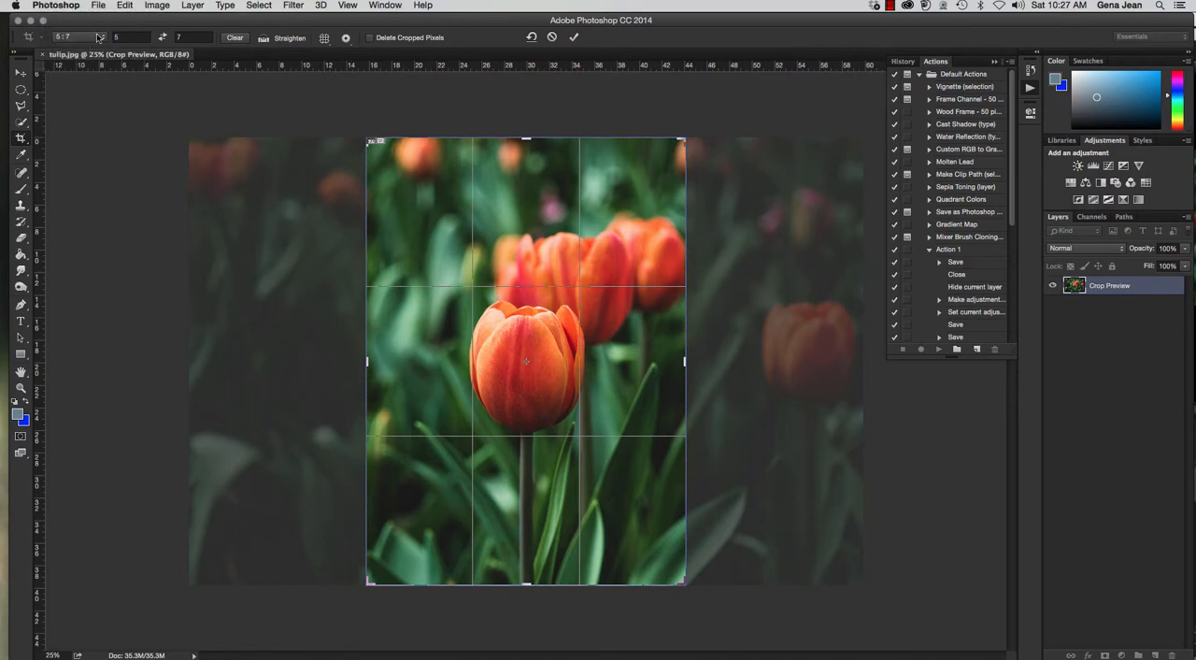
{"action": "left_click", "coordinate": [102, 41]}
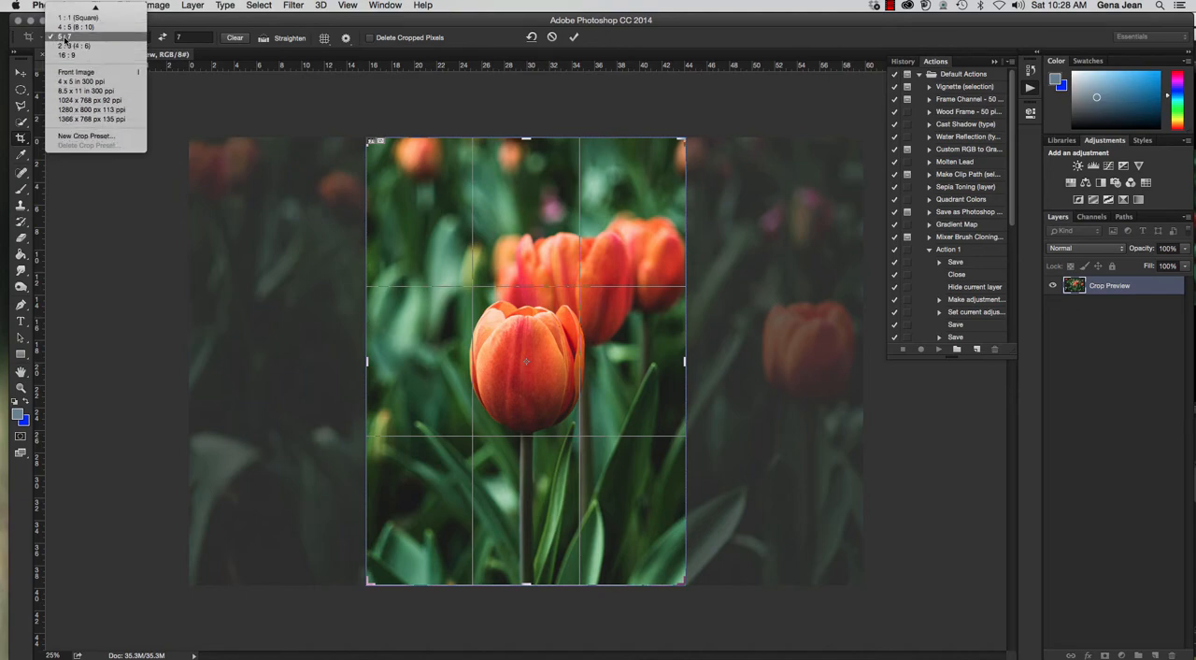
{"action": "left_click", "coordinate": [67, 40]}
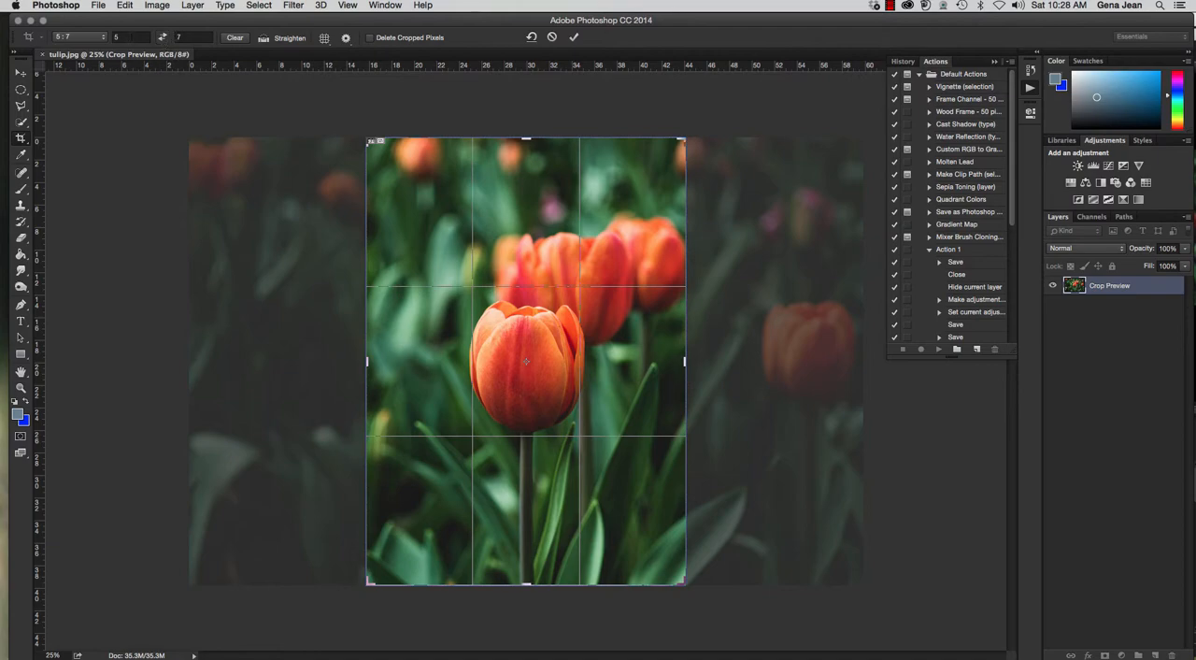
Swap the crop ratio's width and height back and forth, ending with the landscape 7 by 5 orientation.
{"action": "left_click", "coordinate": [193, 38]}
{"action": "left_click", "coordinate": [127, 37]}
{"action": "left_click", "coordinate": [200, 37]}
{"action": "left_click", "coordinate": [163, 39]}
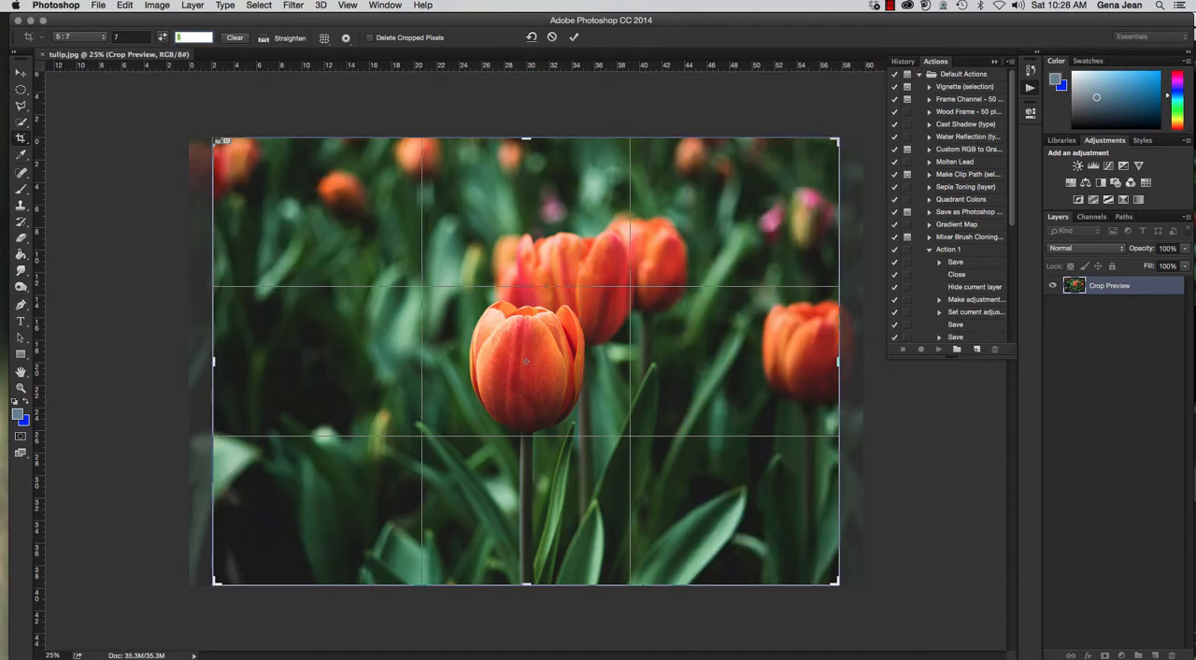
{"action": "left_click", "coordinate": [163, 38]}
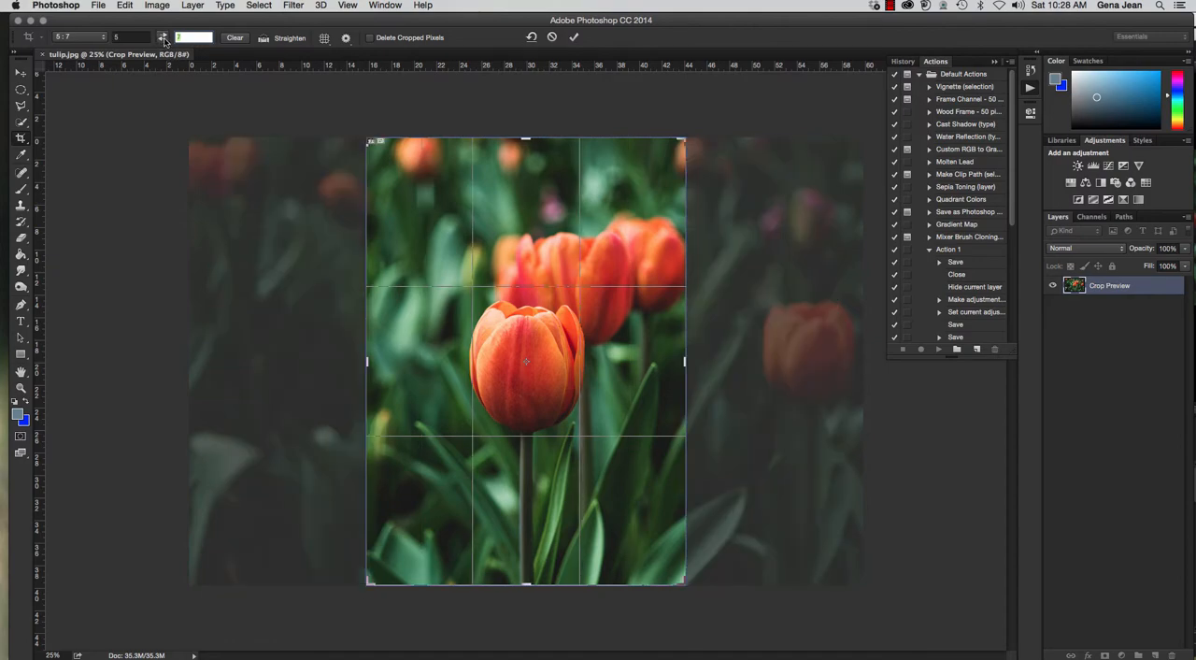
{"action": "left_click", "coordinate": [163, 39]}
{"action": "left_click", "coordinate": [164, 39]}
{"action": "left_click", "coordinate": [163, 39]}
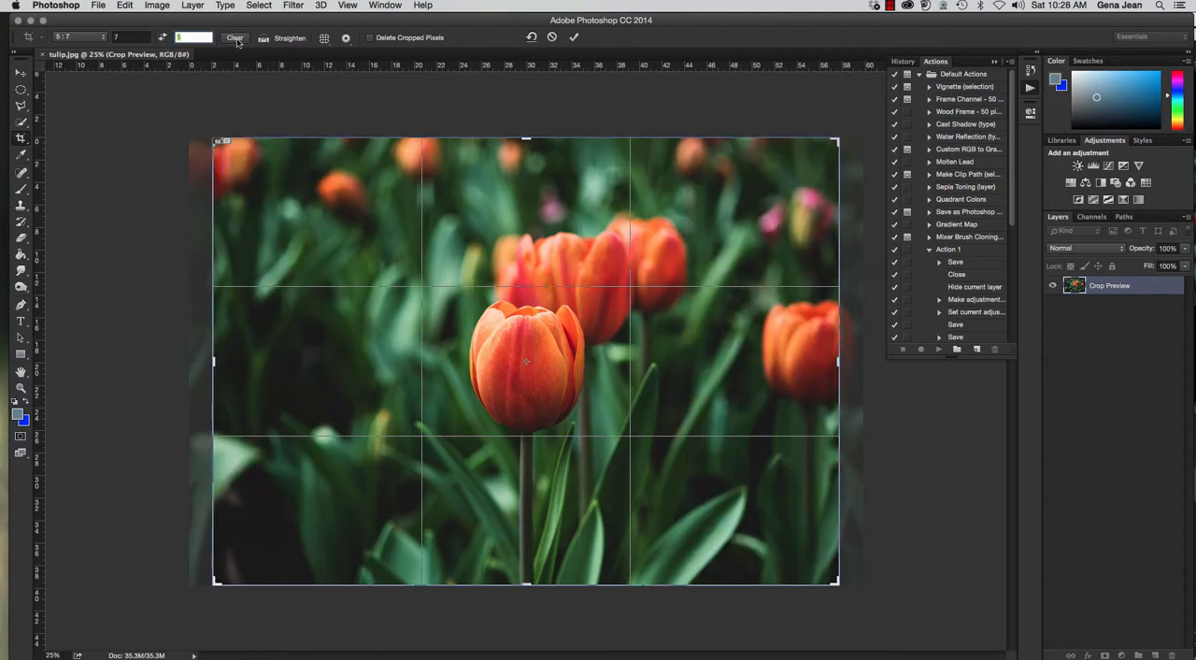
Clear the crop ratio values and shrink the crop frame freely from its upper-left corner.
{"action": "left_click", "coordinate": [235, 39]}
{"action": "left_click_drag", "start_coordinate": [214, 139], "coordinate": [220, 183]}
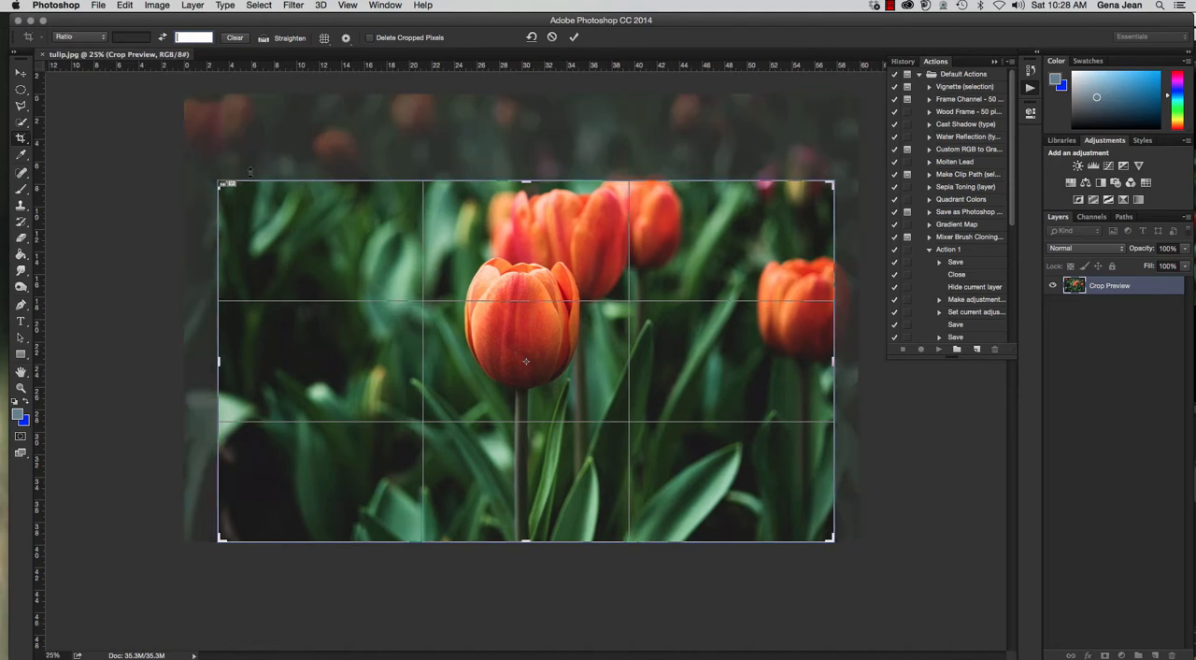
Try the 5 : 7 crop preset, and return to the Ratio option with its values cleared.
{"action": "left_click", "coordinate": [104, 40]}
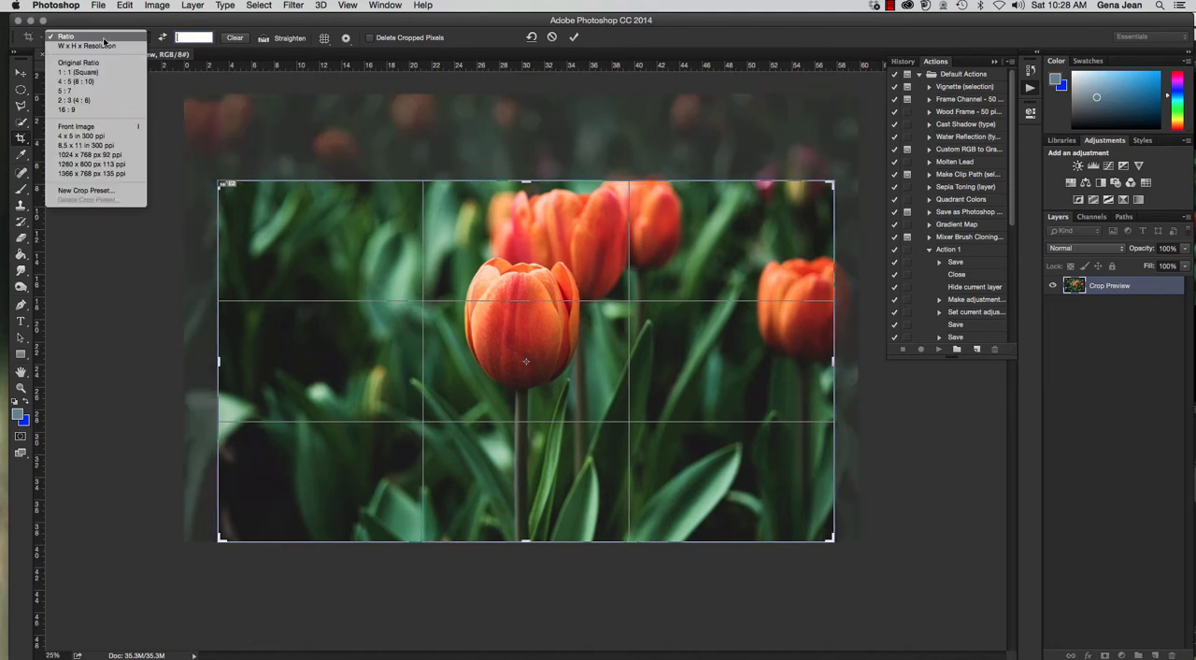
{"action": "left_click", "coordinate": [123, 92]}
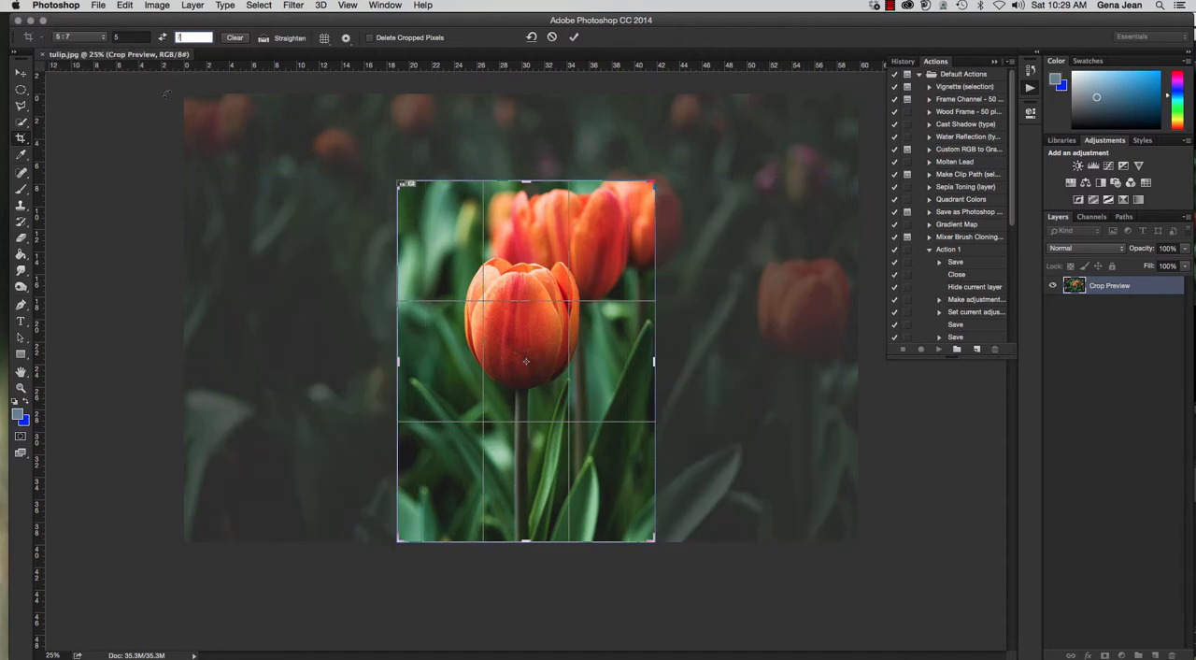
{"action": "left_click", "coordinate": [101, 37]}
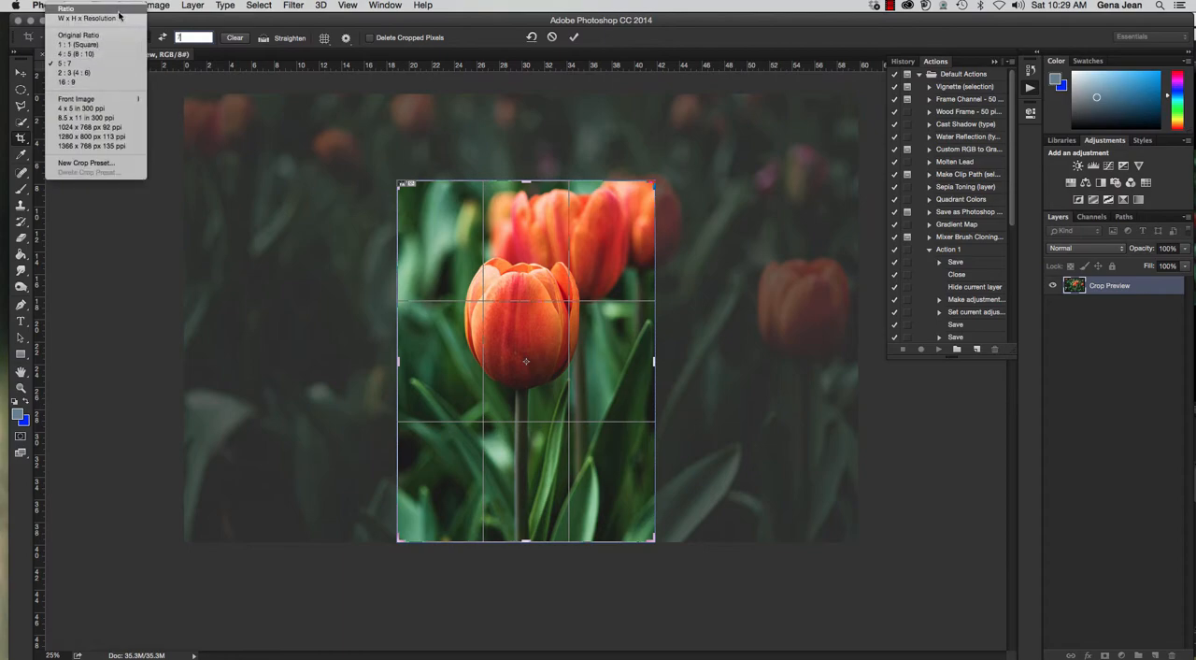
{"action": "left_click", "coordinate": [118, 12]}
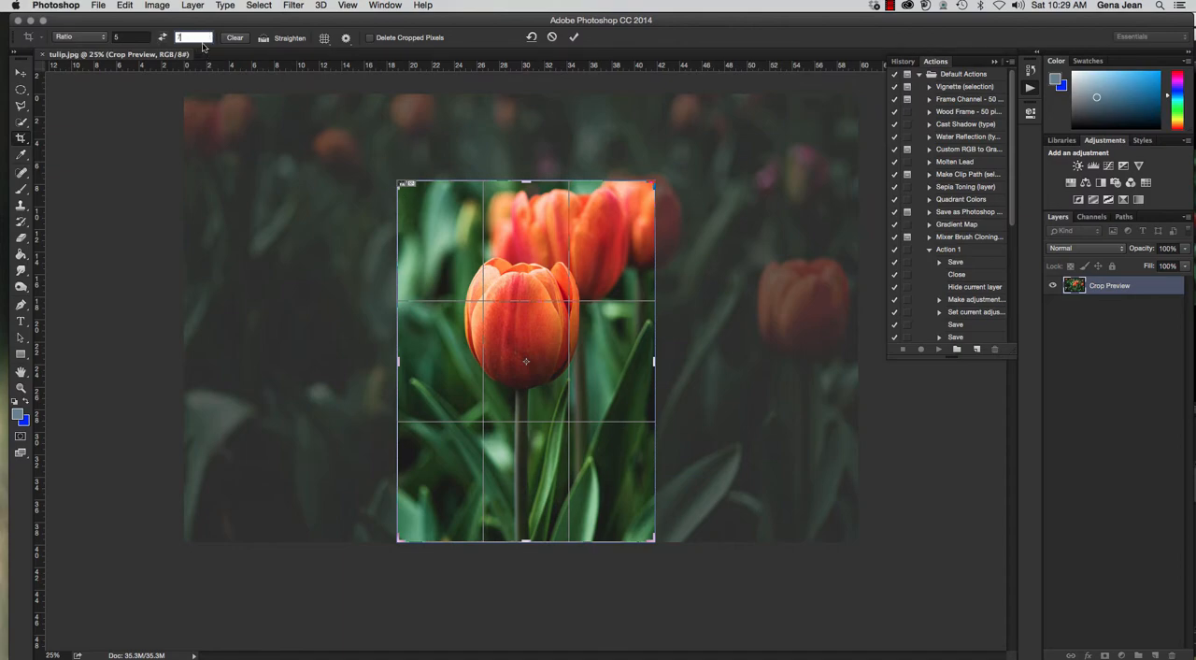
{"action": "left_click", "coordinate": [235, 38]}
Try the W x H x Resolution crop option and clear its width, height and resolution values.
{"action": "left_click", "coordinate": [100, 37]}
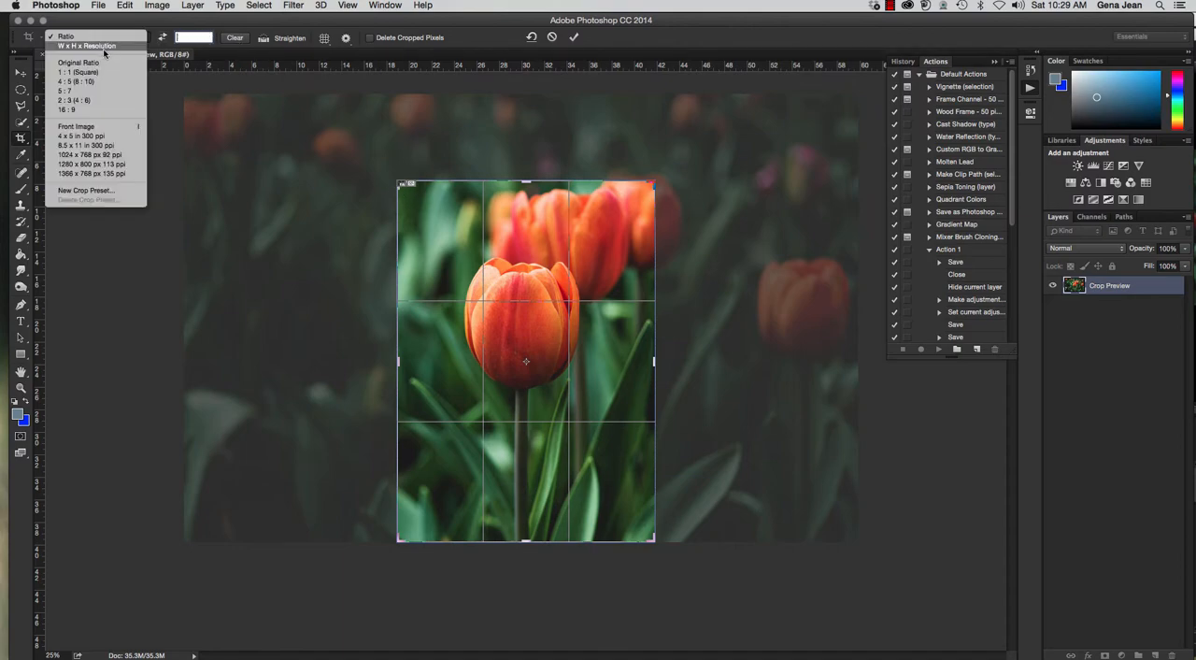
{"action": "left_click", "coordinate": [103, 45]}
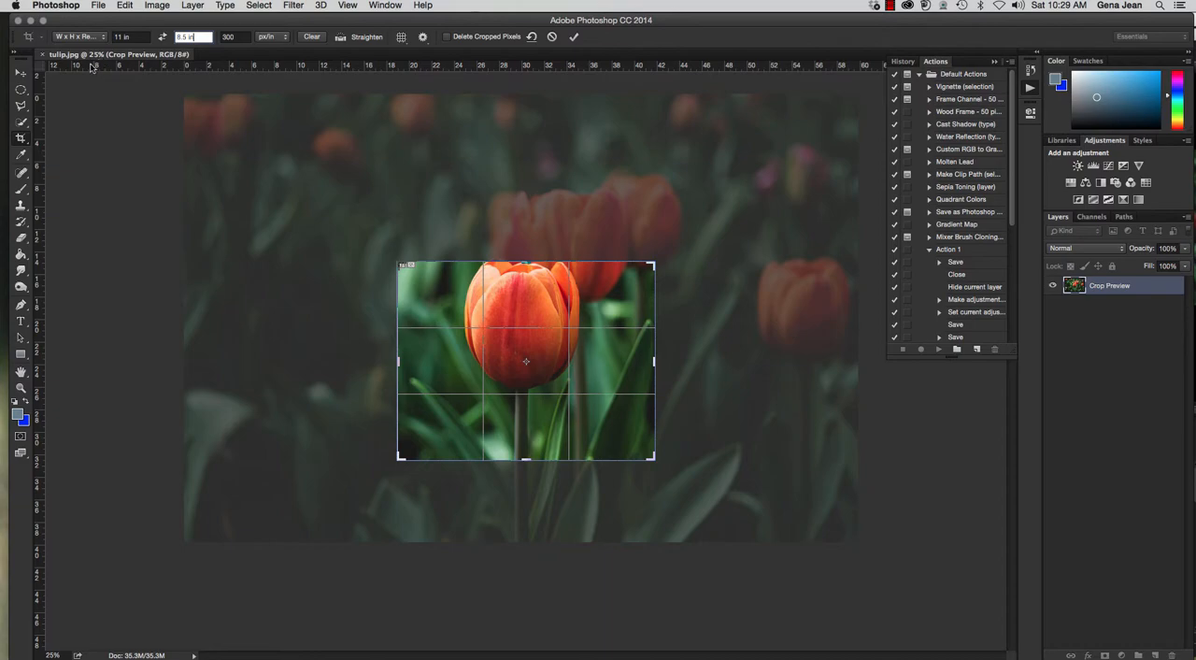
{"action": "double_click", "coordinate": [134, 38]}
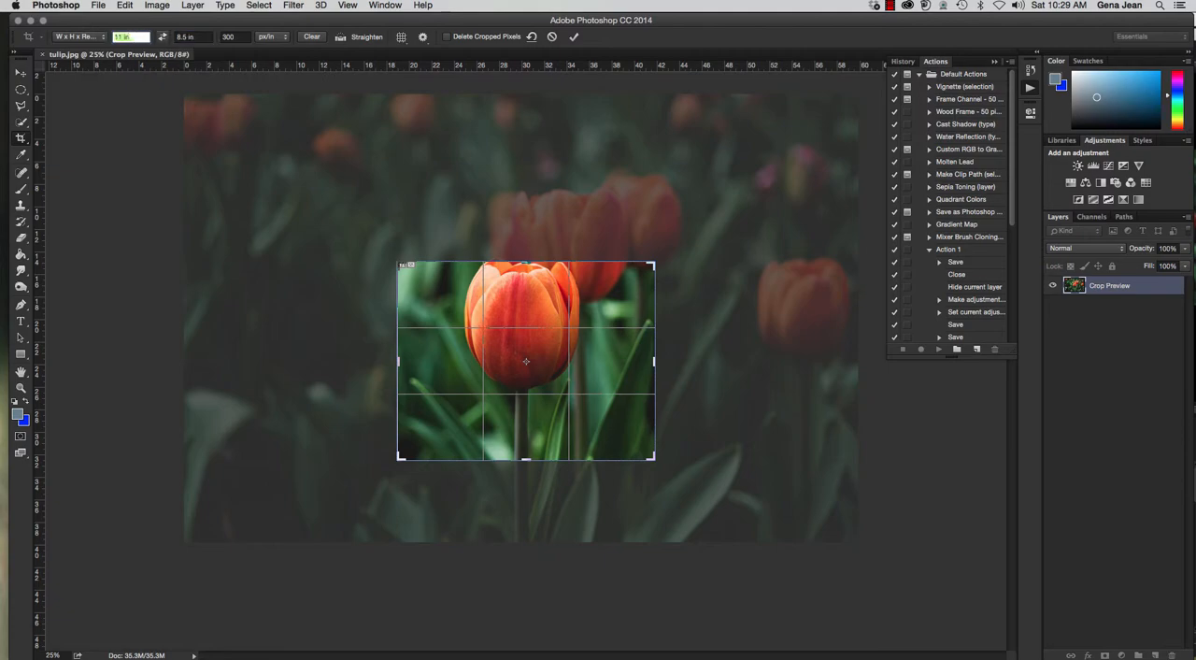
{"action": "double_click", "coordinate": [205, 36]}
{"action": "key", "text": "Tab"}
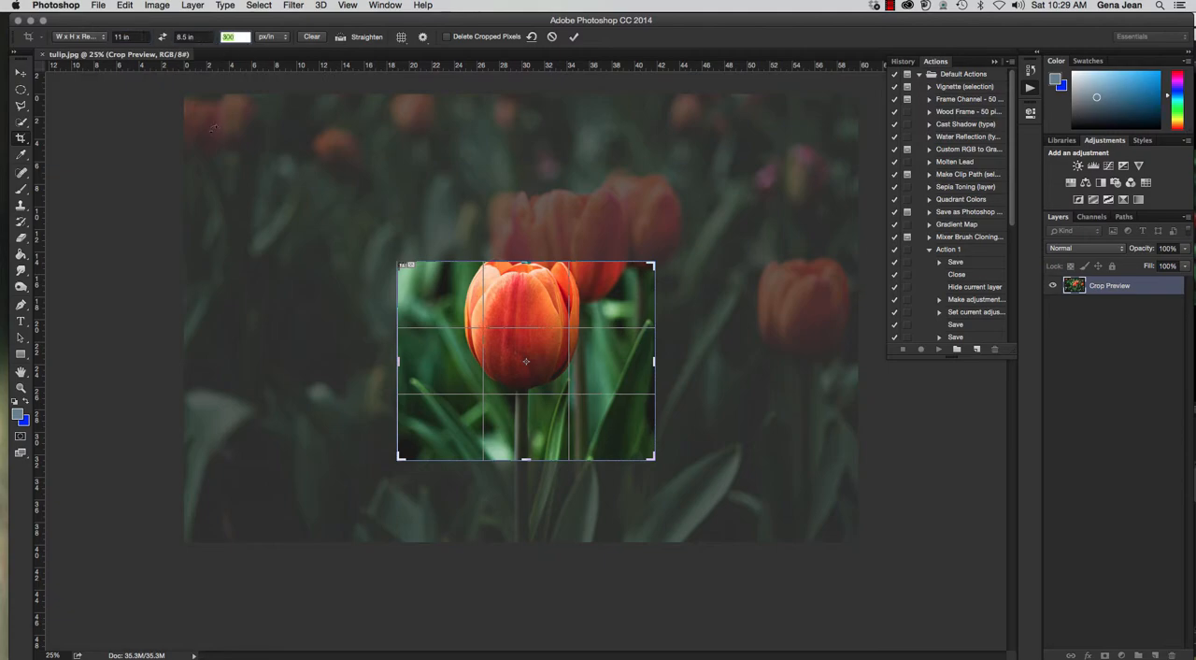
{"action": "left_click", "coordinate": [285, 41]}
{"action": "left_click", "coordinate": [278, 37]}
{"action": "left_click", "coordinate": [315, 37]}
Apply the 5 : 7 crop preset in 7 by 5 landscape orientation and enlarge the frame around the front tulip.
{"action": "left_click", "coordinate": [98, 38]}
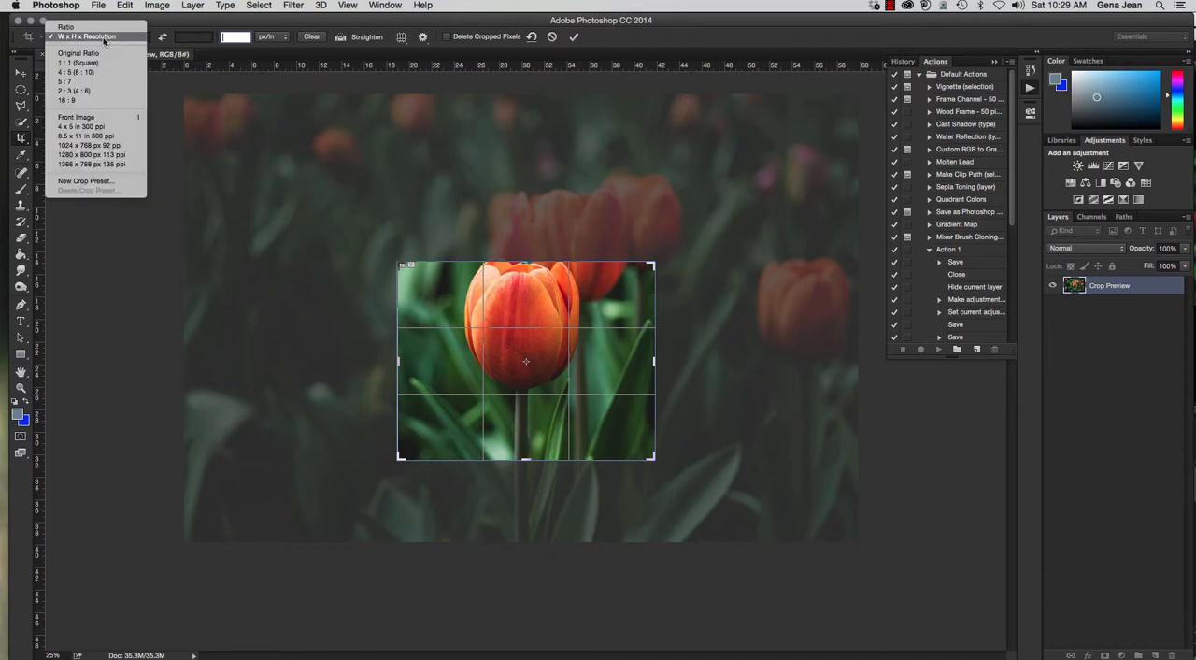
{"action": "left_click", "coordinate": [93, 81]}
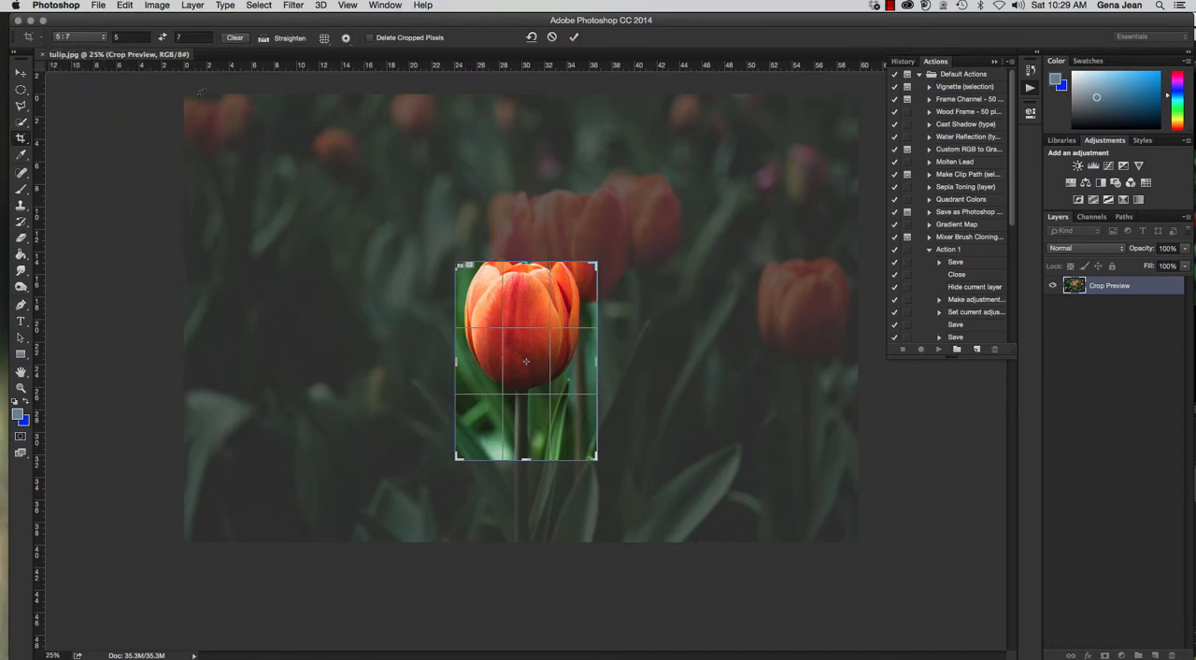
{"action": "left_click", "coordinate": [162, 38]}
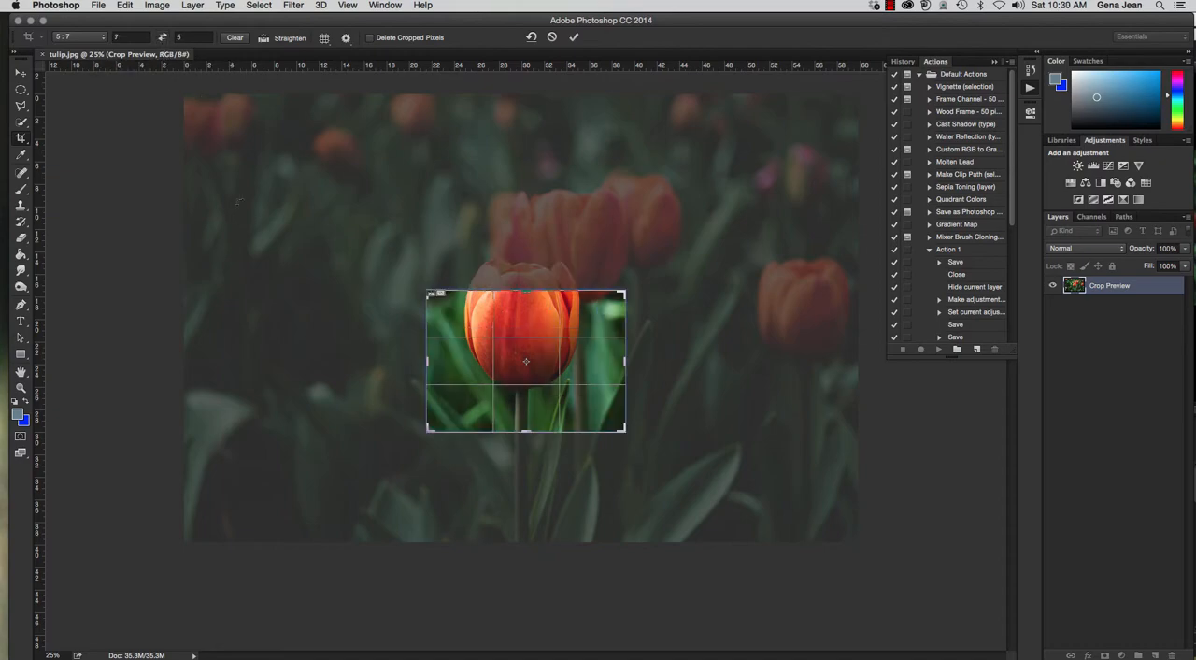
{"action": "left_click_drag", "start_coordinate": [407, 293], "coordinate": [334, 226]}
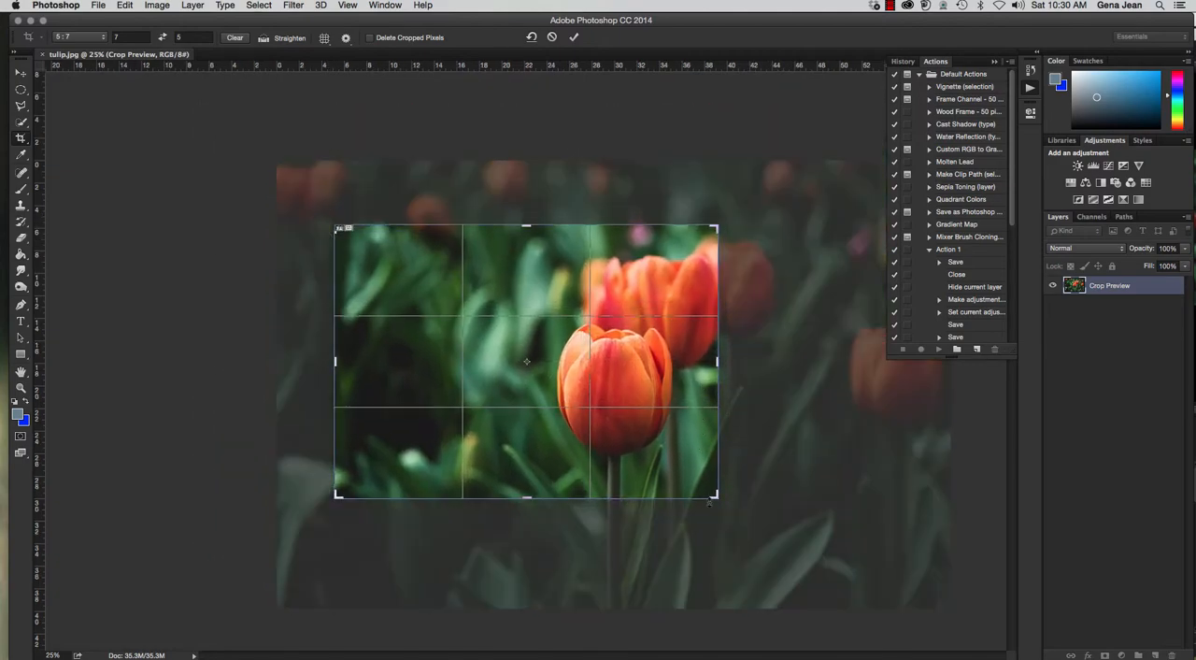
{"action": "left_click_drag", "start_coordinate": [717, 496], "coordinate": [836, 583]}
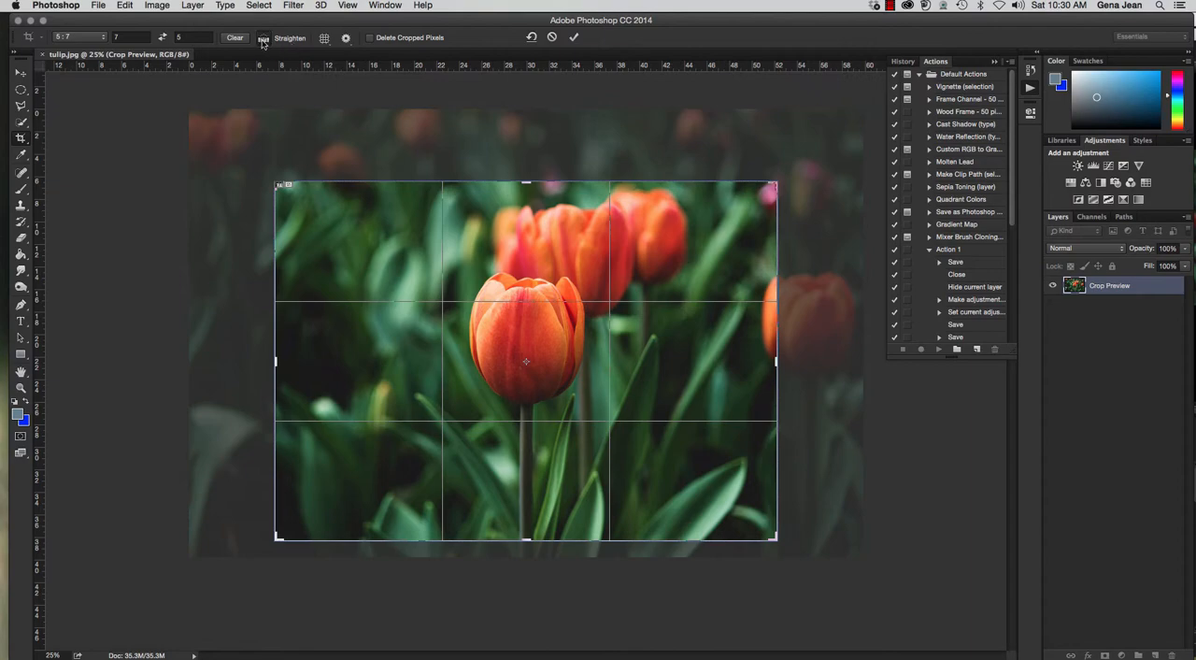
Straighten the photo along the front tulip's stem.
{"action": "left_click", "coordinate": [262, 39]}
{"action": "left_click_drag", "start_coordinate": [532, 520], "coordinate": [540, 414]}
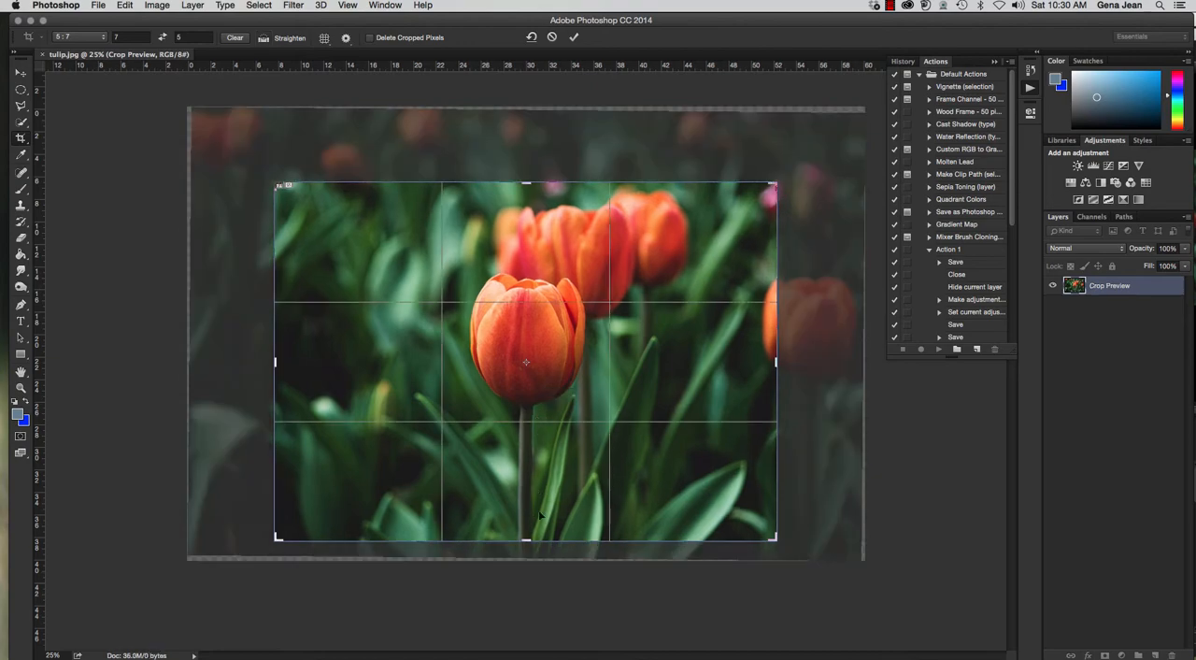
Try to straighten the photo along the slanted leaf beside the front tulip's stem, and undo that rotation.
{"action": "left_click", "coordinate": [264, 38]}
{"action": "left_click_drag", "start_coordinate": [552, 533], "coordinate": [580, 401]}
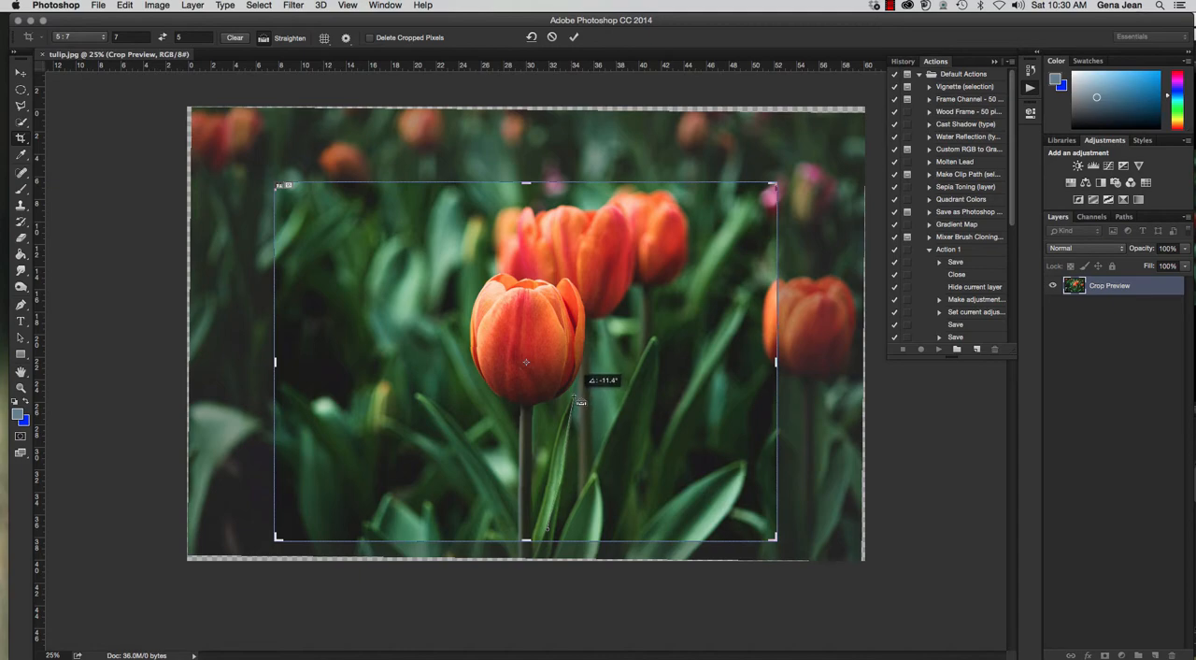
{"action": "left_click_drag", "start_coordinate": [580, 400], "coordinate": [580, 401]}
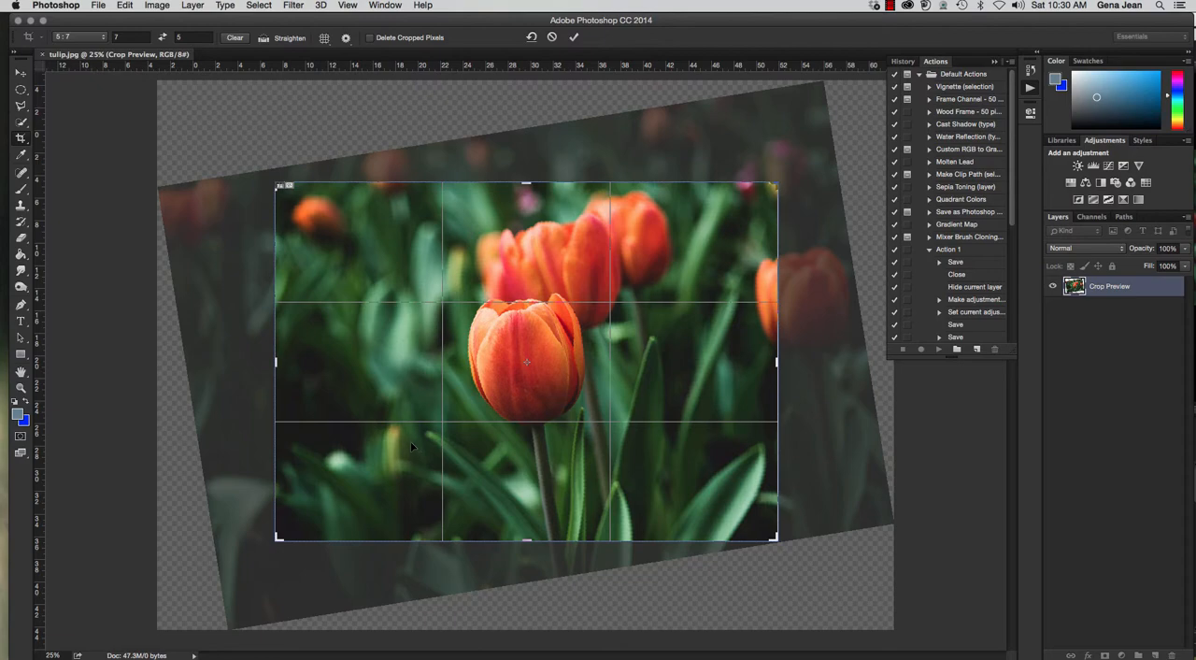
{"action": "key", "text": "super+z"}
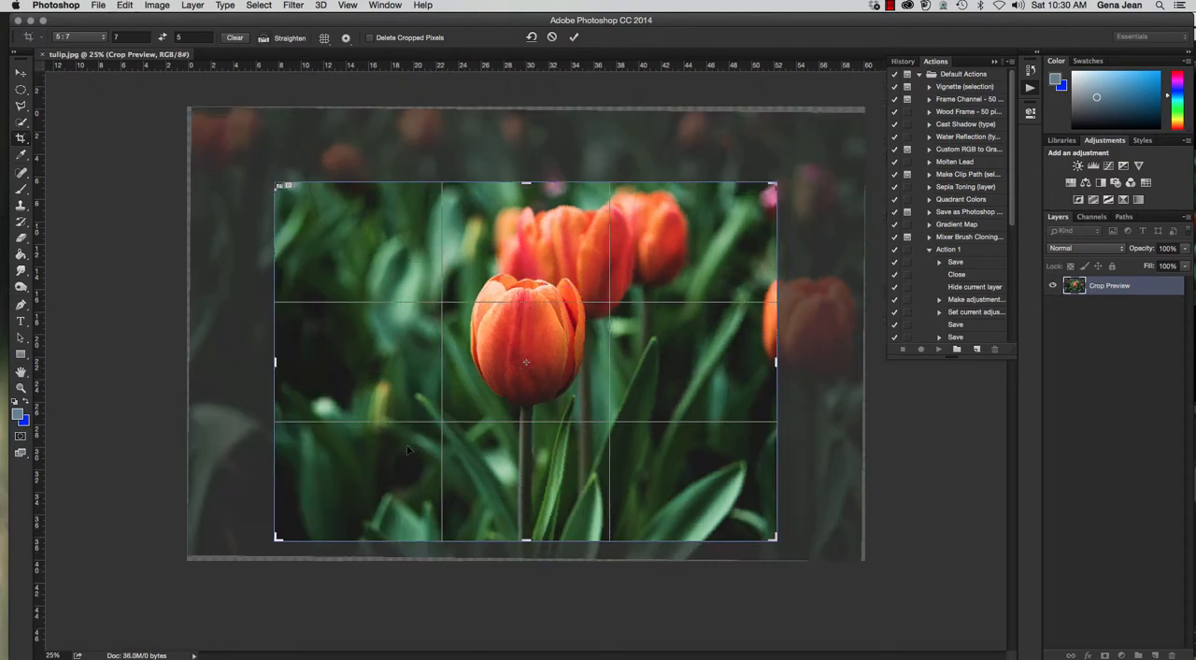
Try the Grid and Diagonal overlays on the crop frame.
{"action": "left_click", "coordinate": [329, 41]}
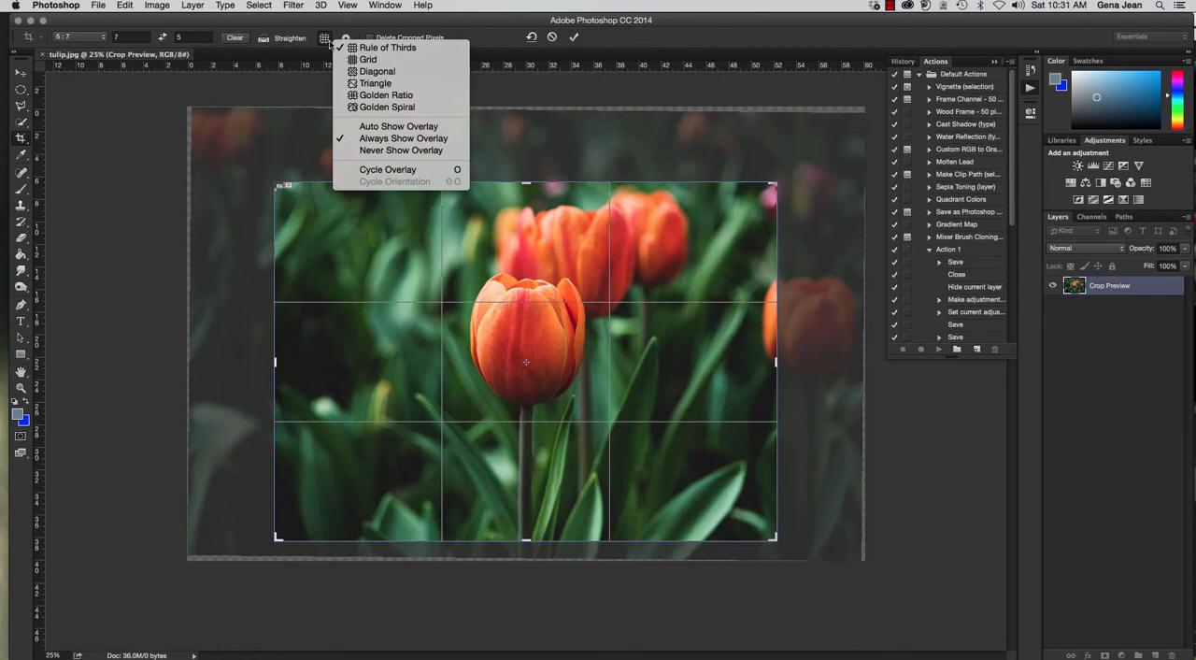
{"action": "left_click", "coordinate": [330, 41]}
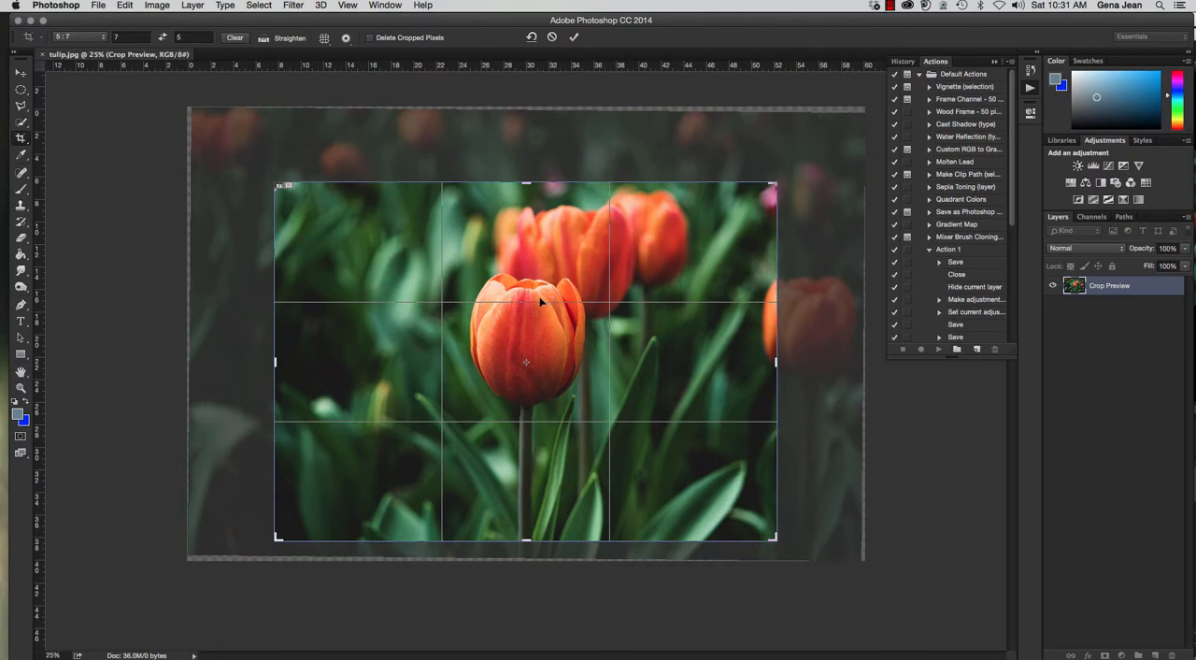
{"action": "left_click", "coordinate": [325, 39]}
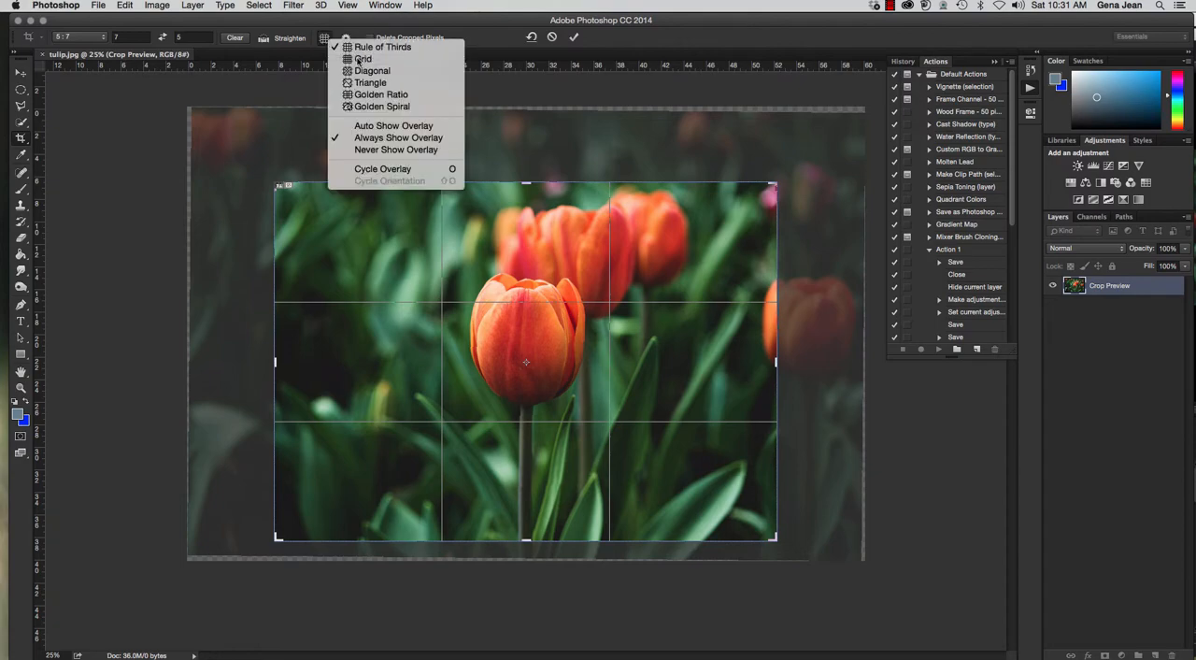
{"action": "left_click", "coordinate": [362, 59]}
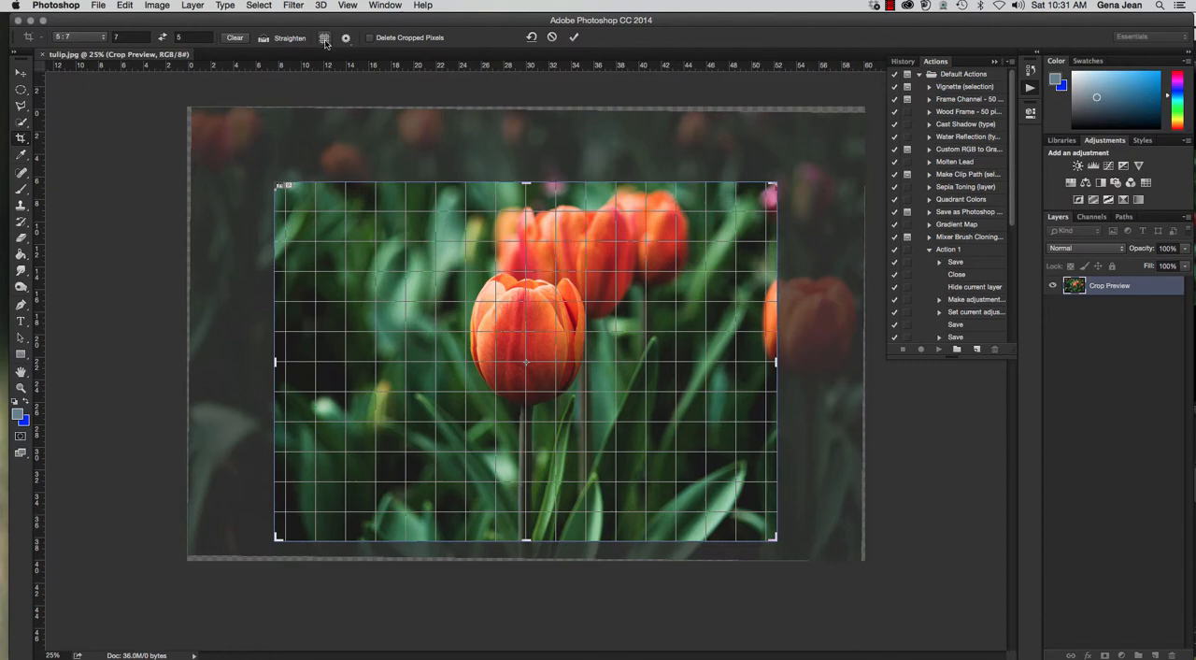
{"action": "left_click", "coordinate": [325, 40]}
{"action": "left_click", "coordinate": [360, 70]}
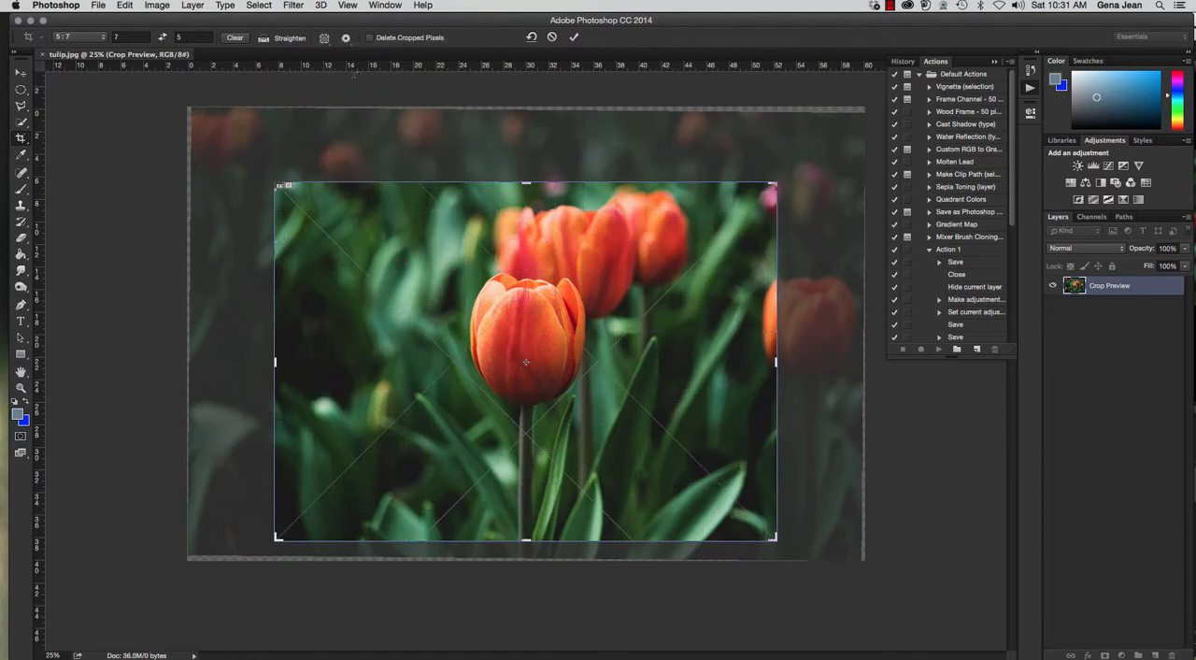
Try the Triangle, Golden Ratio and Golden Spiral crop overlays, and return to the Rule of Thirds overlay.
{"action": "left_click", "coordinate": [326, 39]}
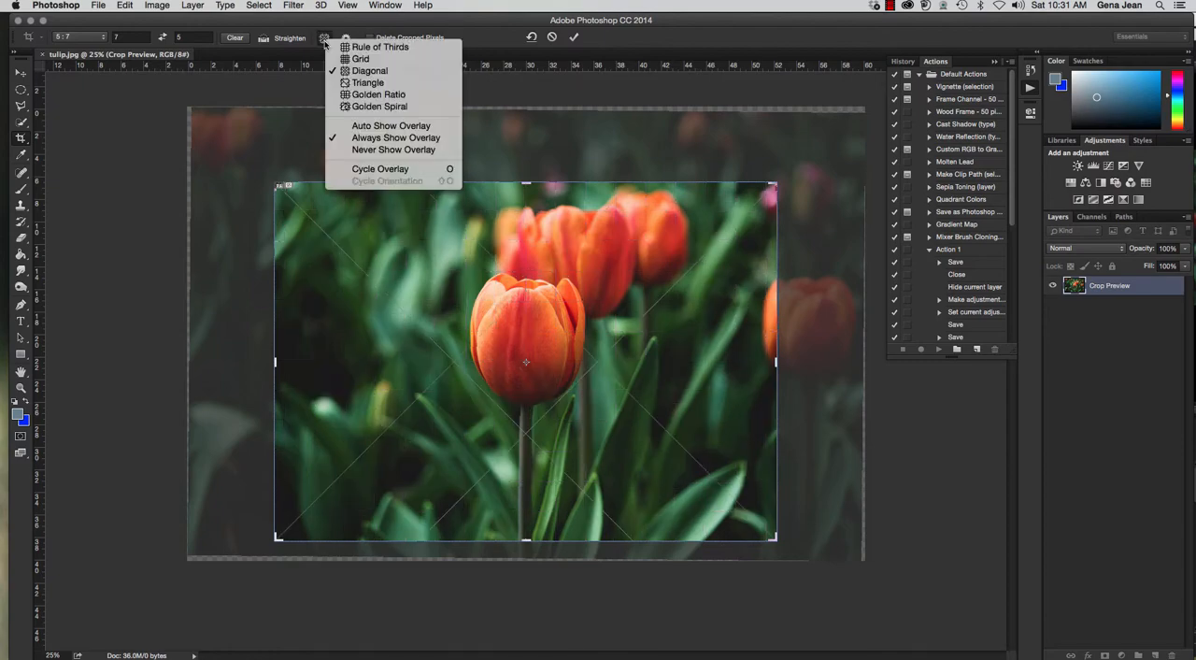
{"action": "left_click", "coordinate": [351, 83]}
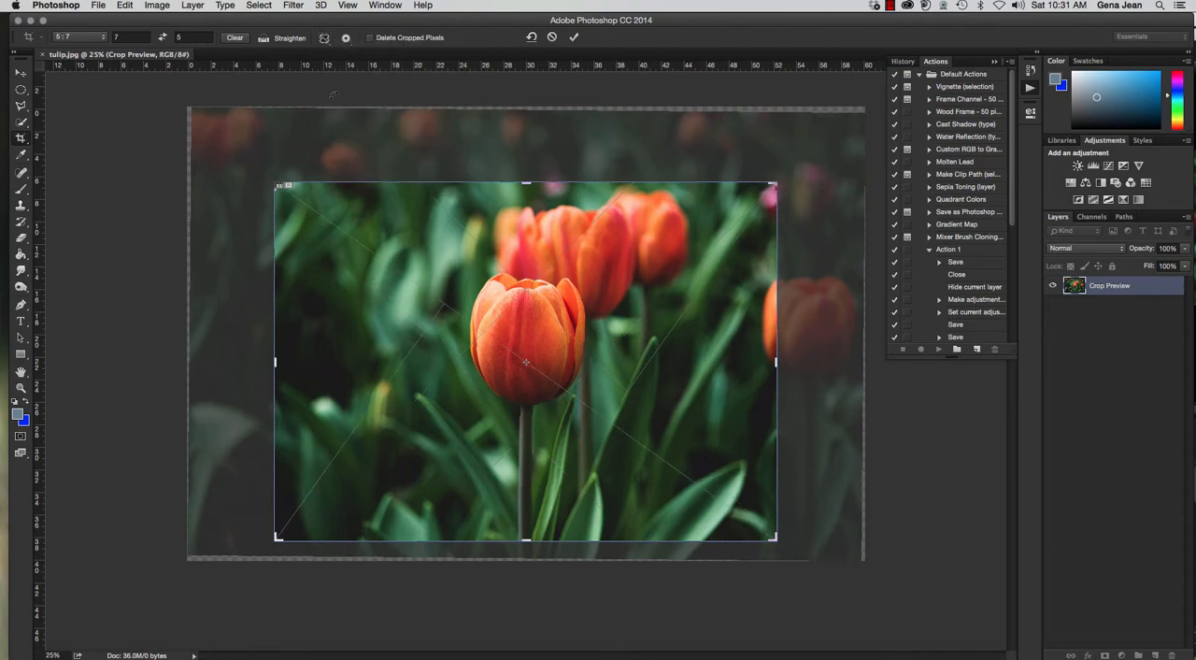
{"action": "left_click", "coordinate": [324, 38]}
{"action": "left_click", "coordinate": [356, 98]}
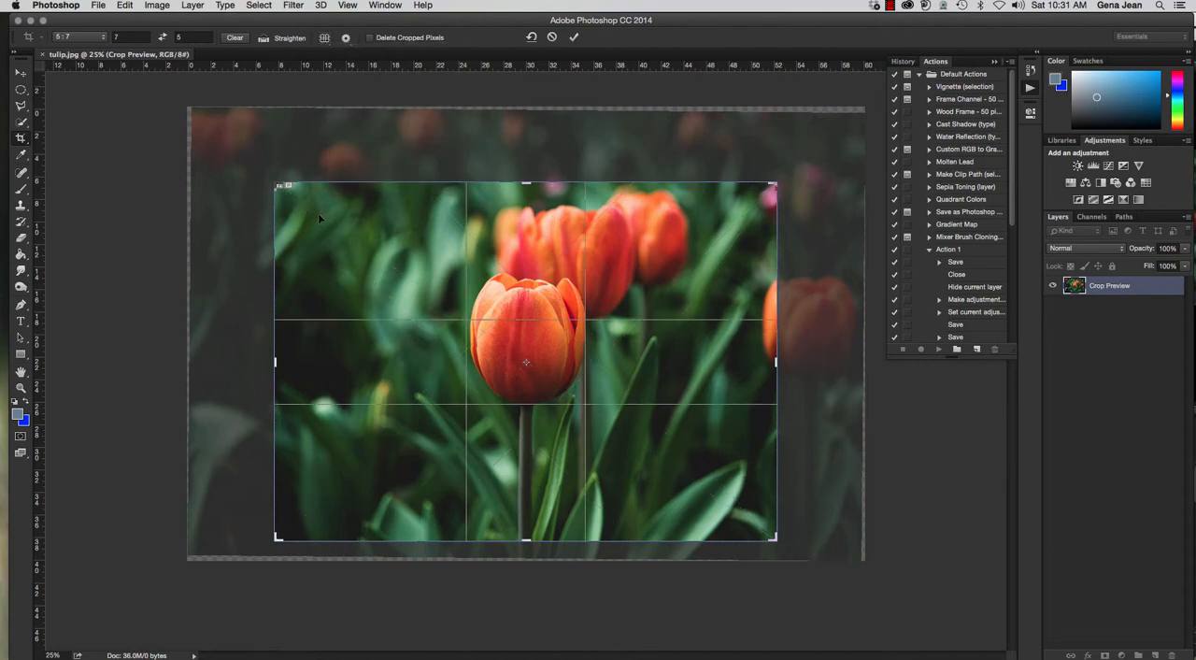
{"action": "left_click", "coordinate": [324, 38]}
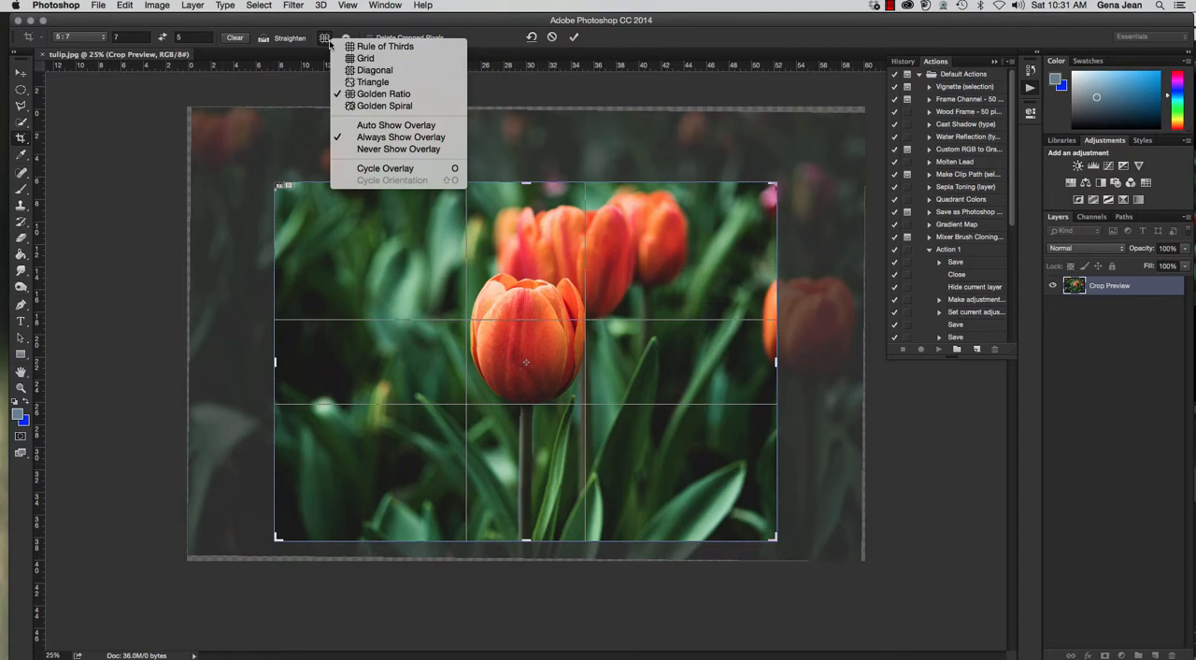
{"action": "left_click", "coordinate": [352, 105]}
{"action": "left_click", "coordinate": [324, 38]}
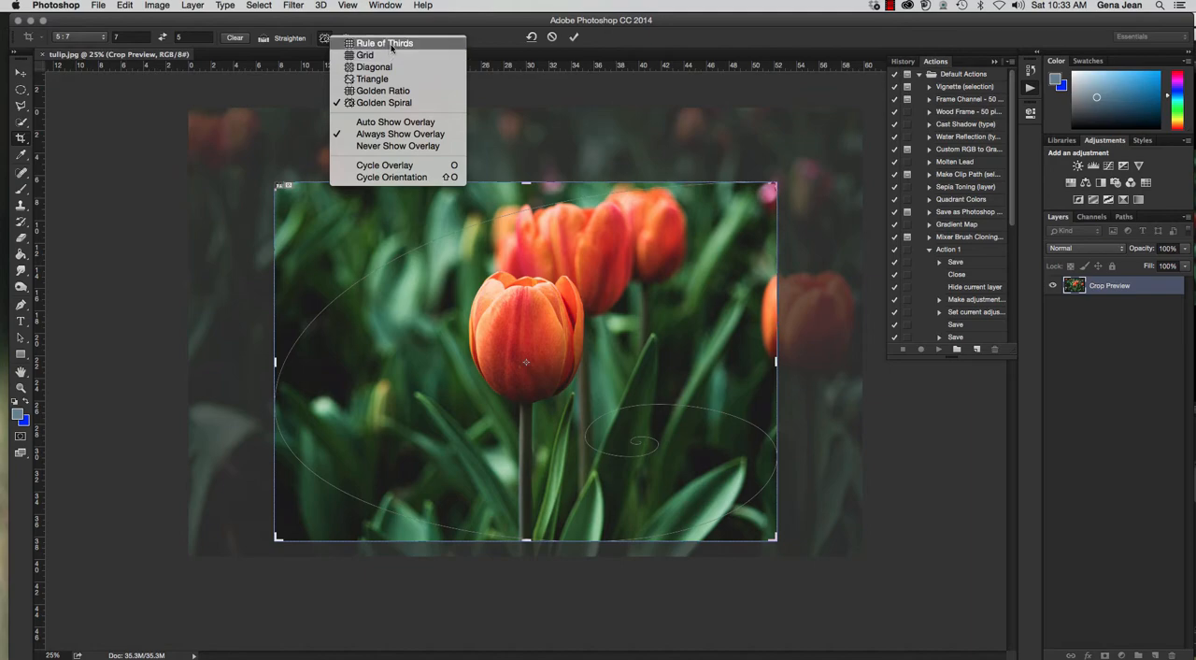
{"action": "left_click", "coordinate": [391, 47]}
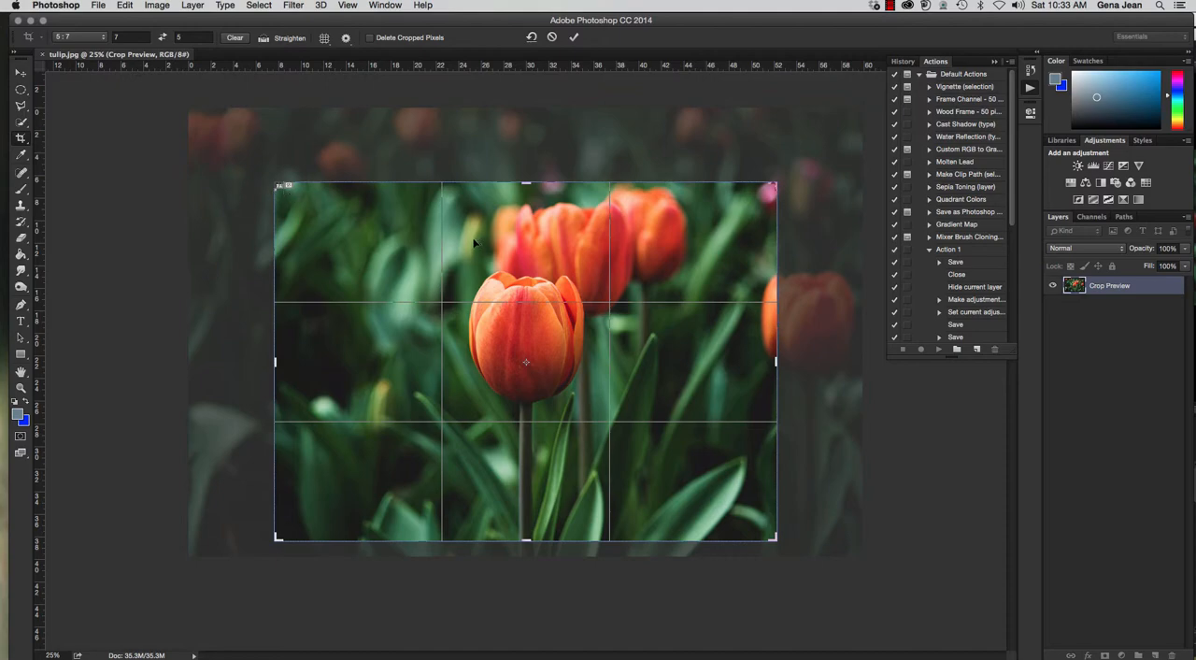
Try Classic Mode for the Crop tool and turn it back off.
{"action": "left_click", "coordinate": [346, 38]}
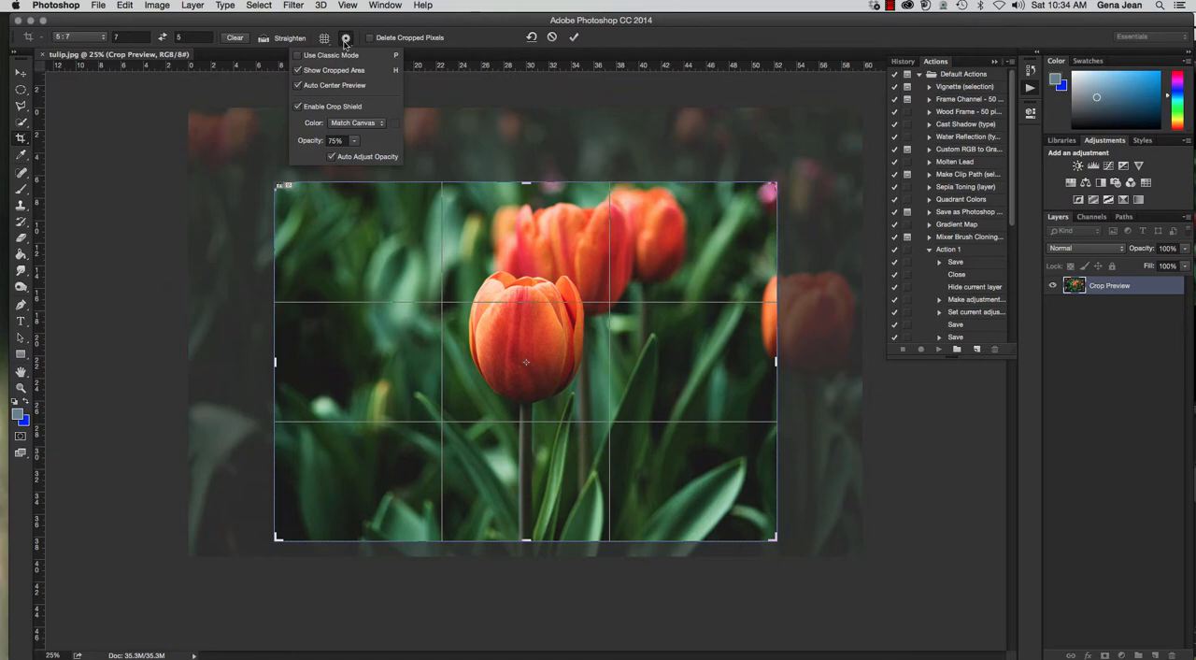
{"action": "left_click", "coordinate": [299, 56]}
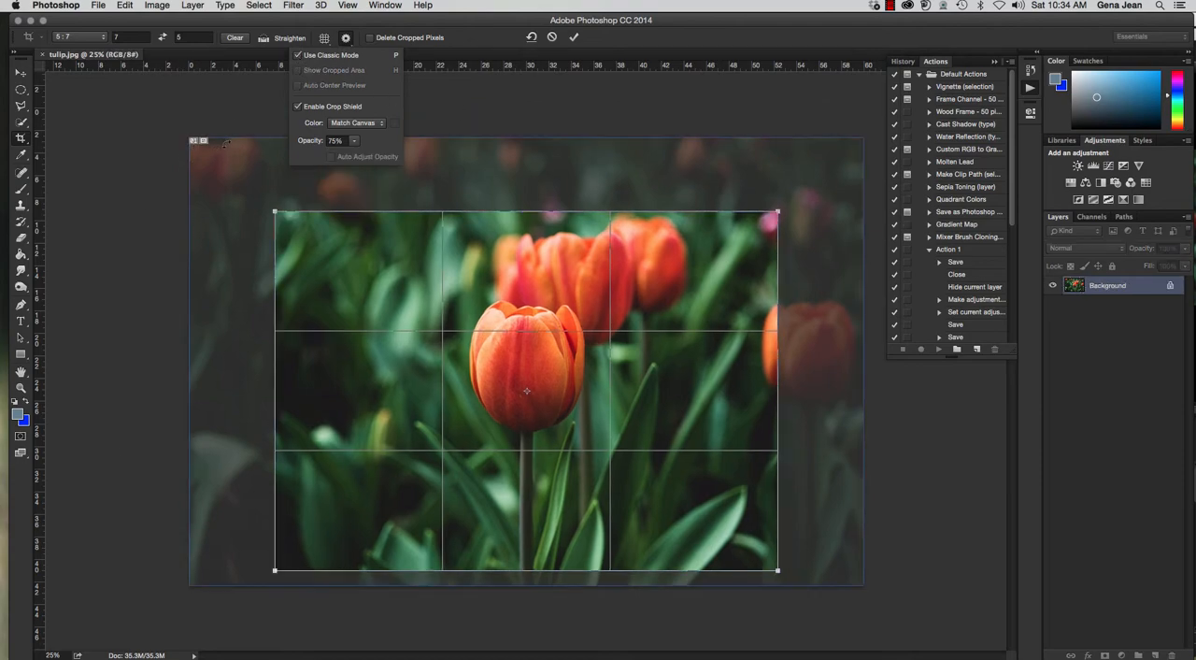
{"action": "left_click", "coordinate": [298, 55]}
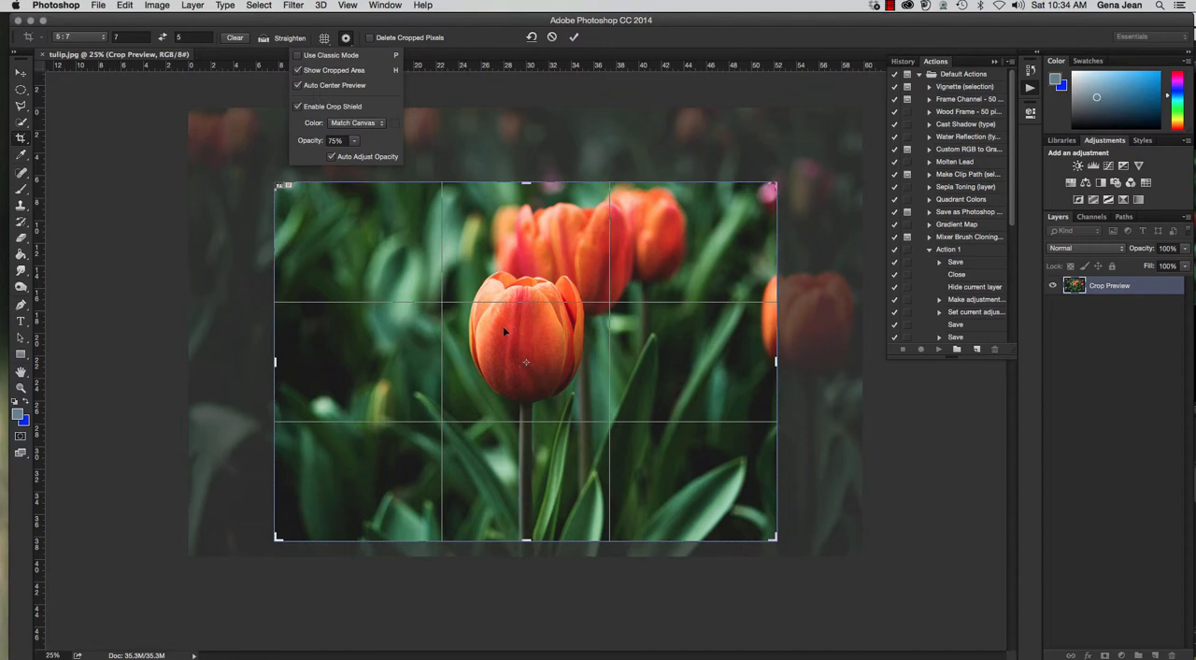
Toggle the crop shield off and on several times to compare the view, leaving it enabled.
{"action": "left_click", "coordinate": [300, 110]}
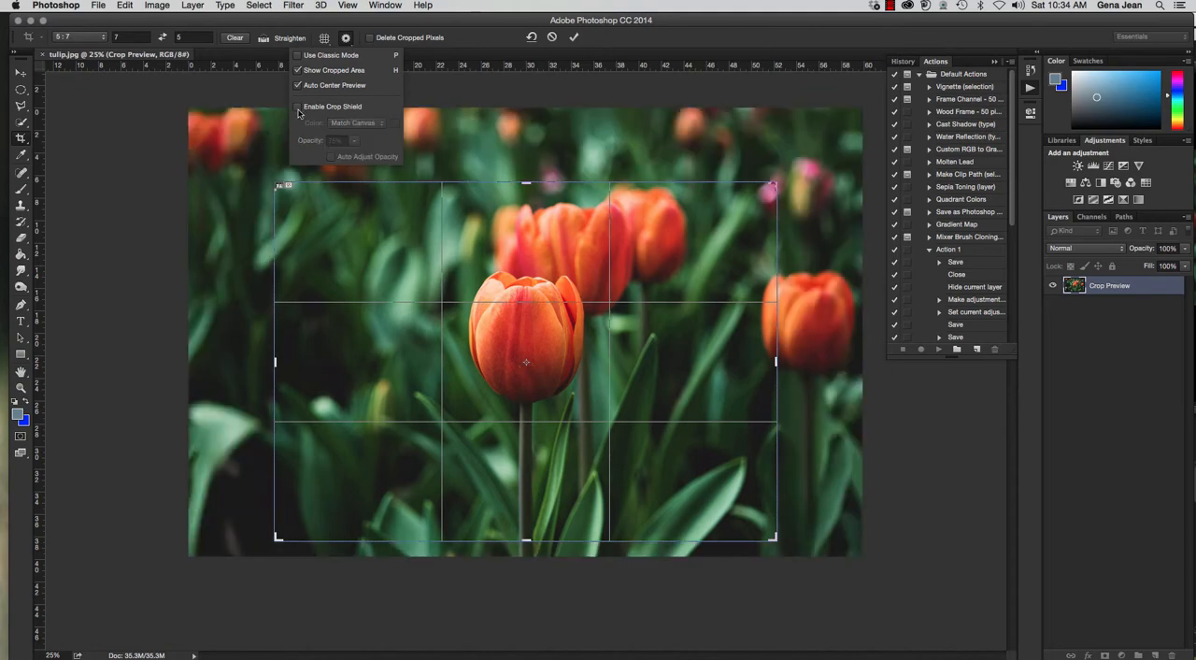
{"action": "left_click", "coordinate": [299, 111]}
{"action": "left_click", "coordinate": [302, 110]}
{"action": "left_click", "coordinate": [302, 111]}
{"action": "left_click", "coordinate": [300, 110]}
{"action": "left_click", "coordinate": [300, 110]}
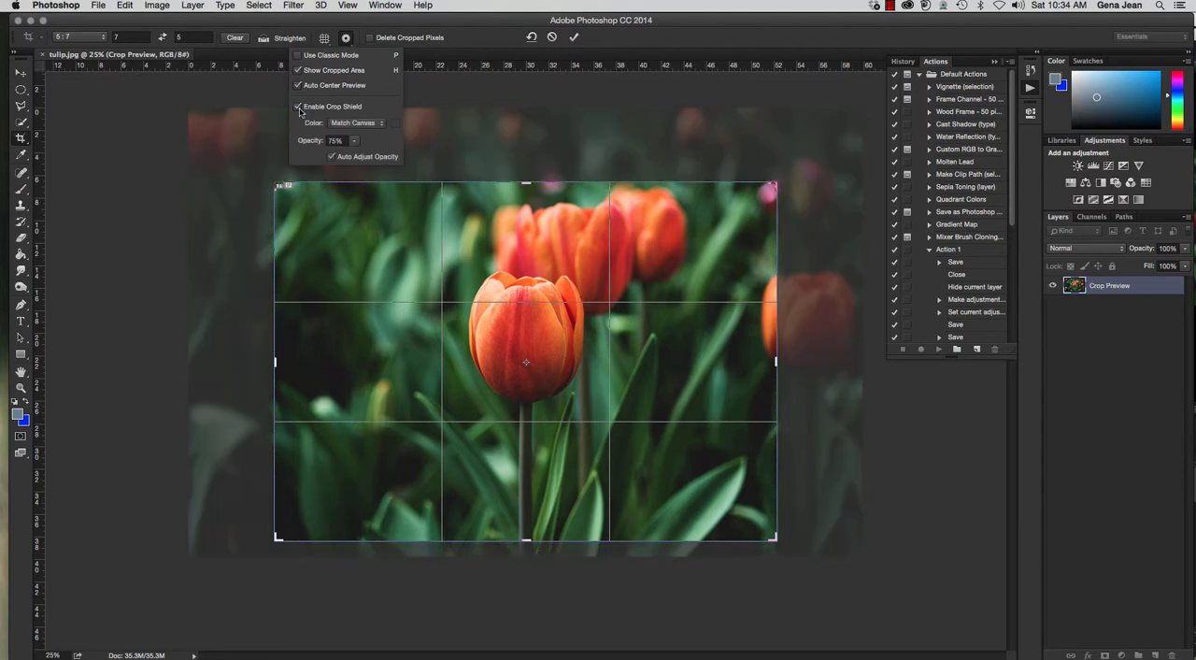
{"action": "left_click", "coordinate": [300, 110]}
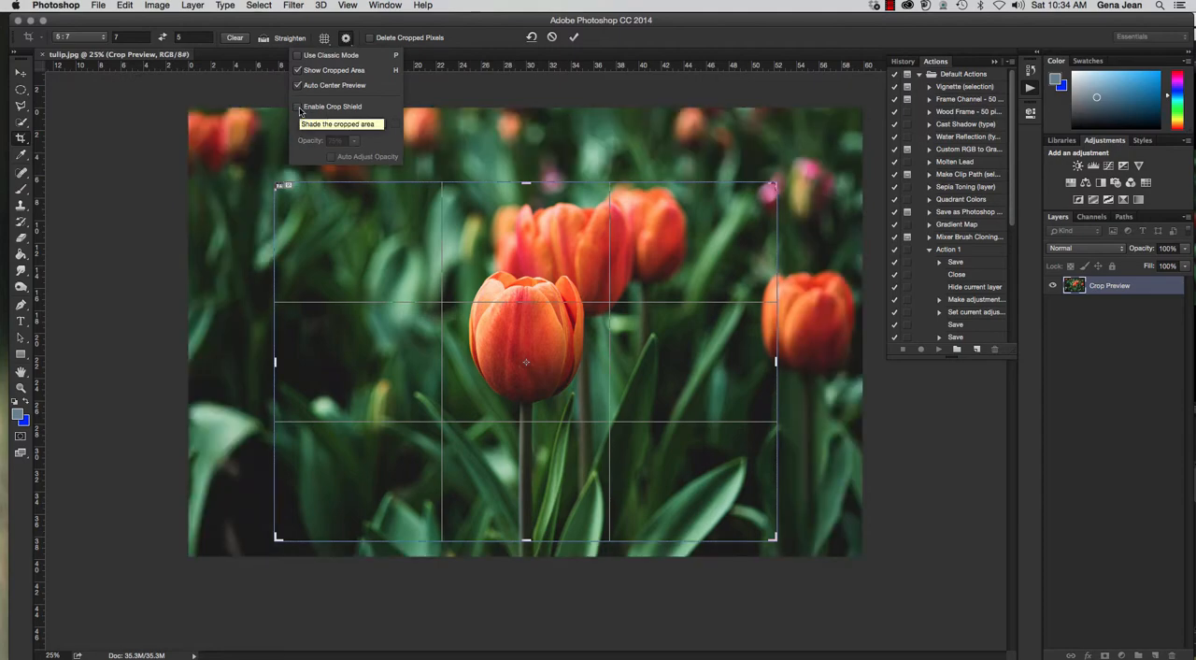
{"action": "left_click", "coordinate": [300, 111]}
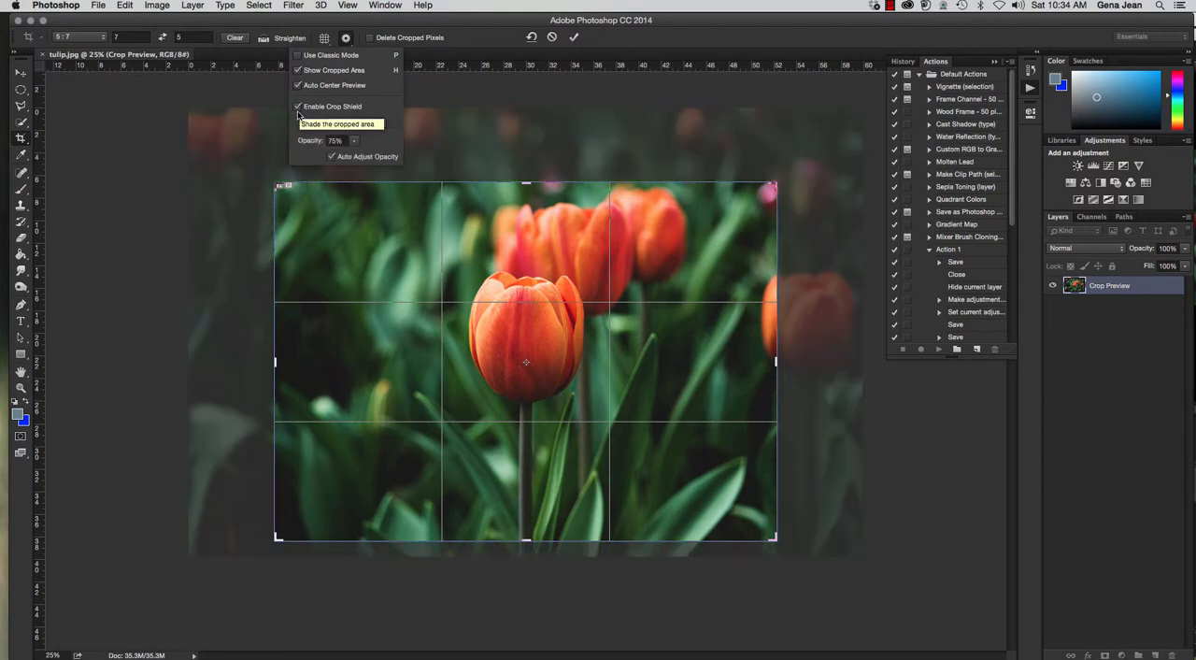
Set the crop shield's opacity to 78% and keep its color on Match Canvas.
{"action": "left_click", "coordinate": [355, 142]}
{"action": "mouse_move", "coordinate": [356, 156]}
{"action": "left_mouse_down"}
{"action": "mouse_move", "coordinate": [315, 164]}
{"action": "mouse_move", "coordinate": [369, 155]}
{"action": "left_mouse_up"}
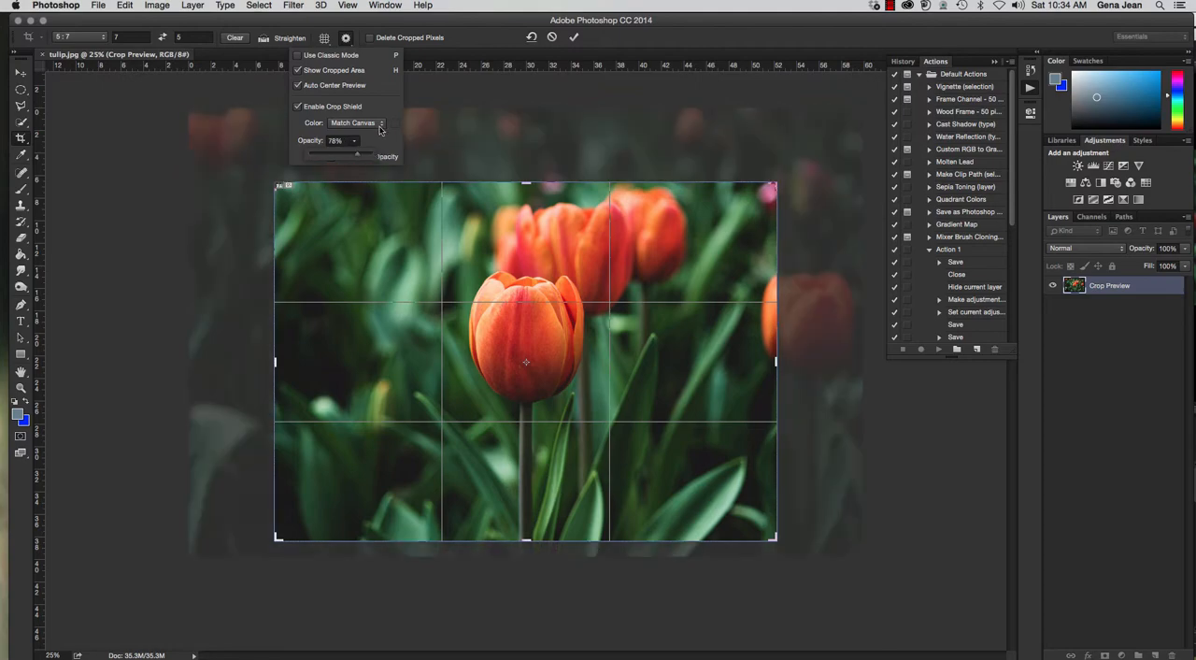
{"action": "left_click", "coordinate": [381, 127]}
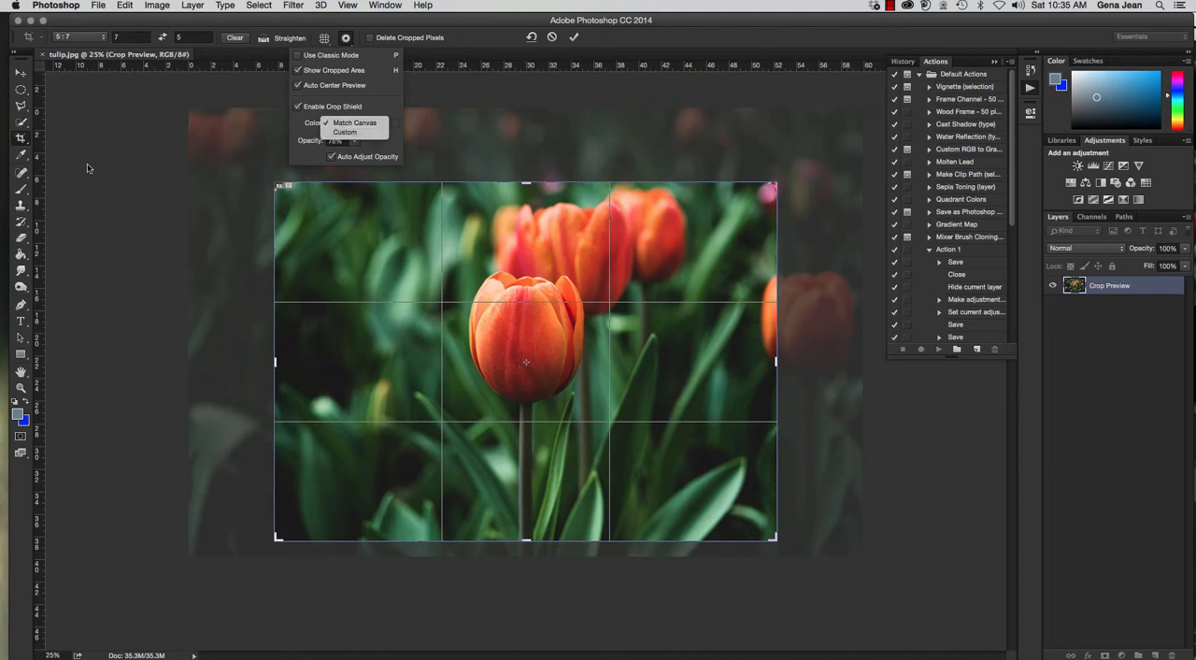
{"action": "left_click", "coordinate": [369, 123]}
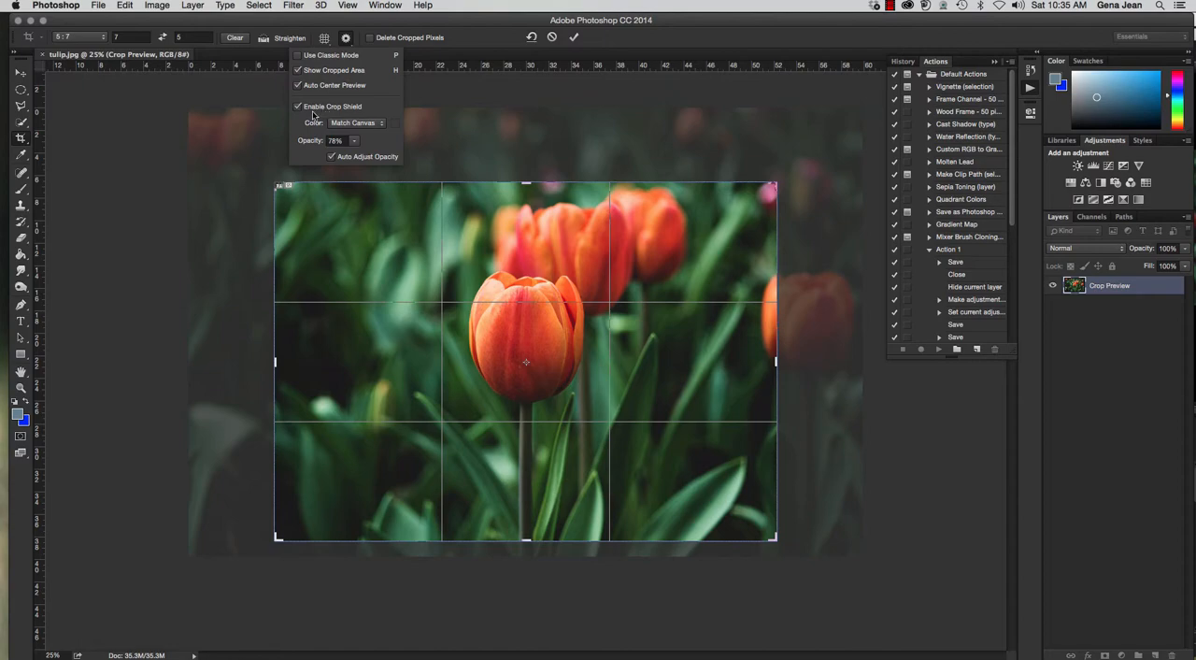
Set the crop shield's opacity to 60% and close the additional crop options.
{"action": "left_click", "coordinate": [354, 141]}
{"action": "mouse_move", "coordinate": [356, 154]}
{"action": "left_mouse_down"}
{"action": "mouse_move", "coordinate": [335, 156]}
{"action": "mouse_move", "coordinate": [356, 156]}
{"action": "left_mouse_up"}
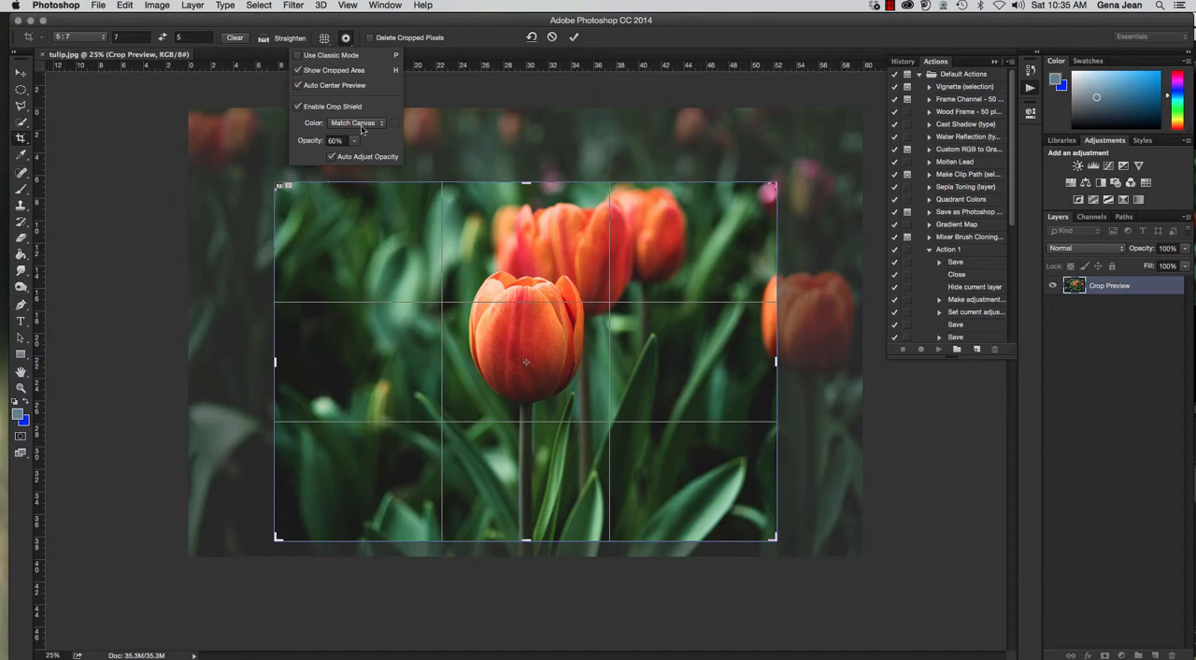
{"action": "left_click", "coordinate": [346, 38]}
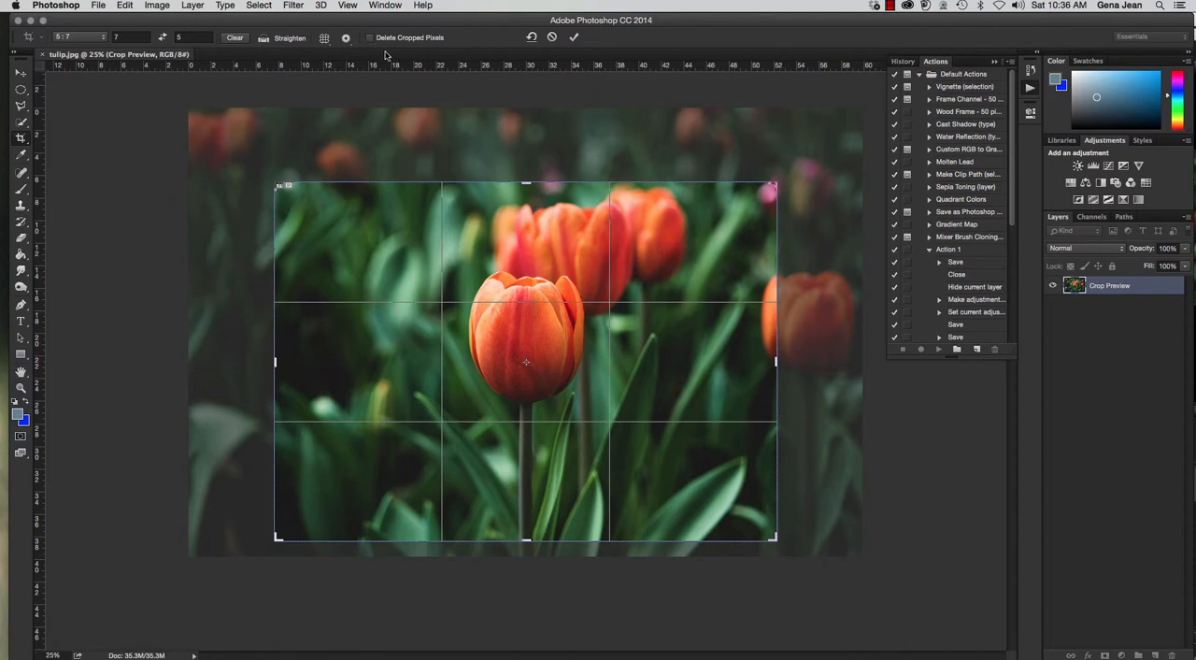
Turn on Delete Cropped Pixels for the crop and turn it back off.
{"action": "left_click", "coordinate": [370, 37]}
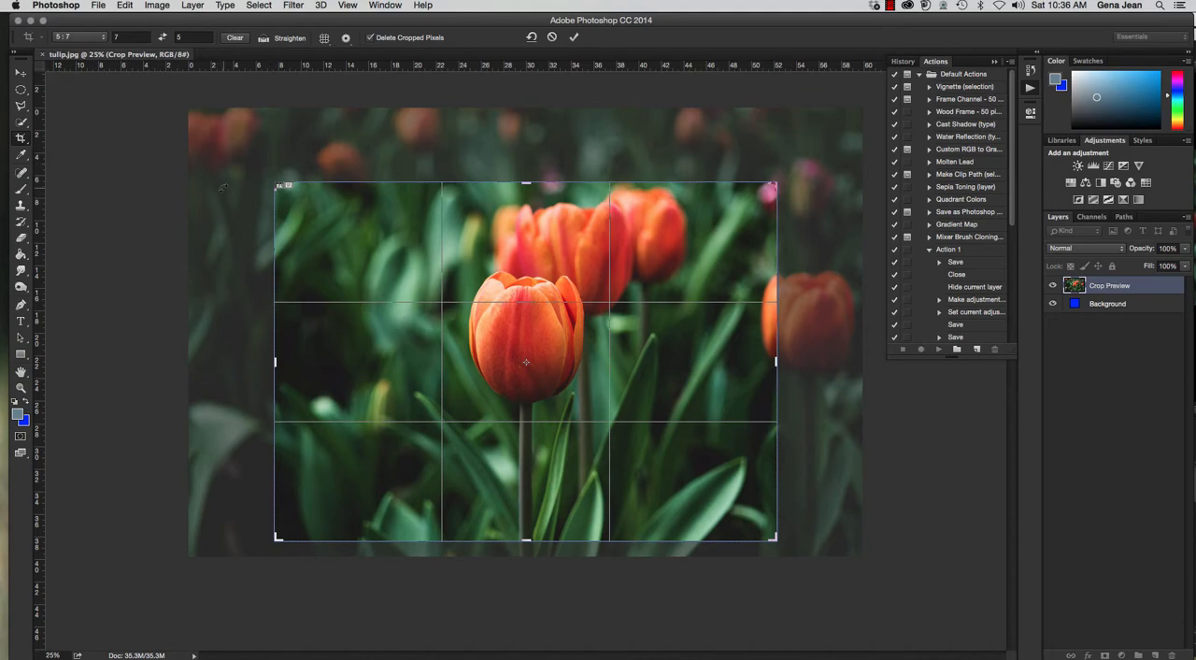
{"action": "left_click", "coordinate": [370, 37]}
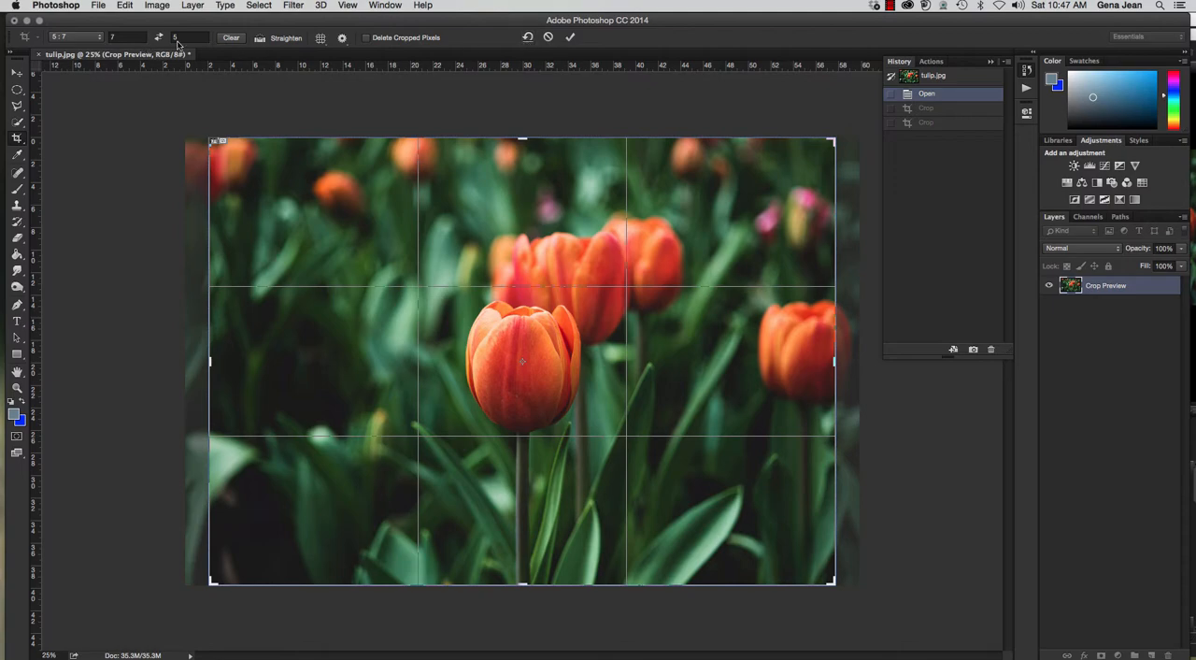
Reset the crop frame and reapply the 5 : 7 crop preset in 7 by 5 landscape orientation.
{"action": "left_click", "coordinate": [527, 38]}
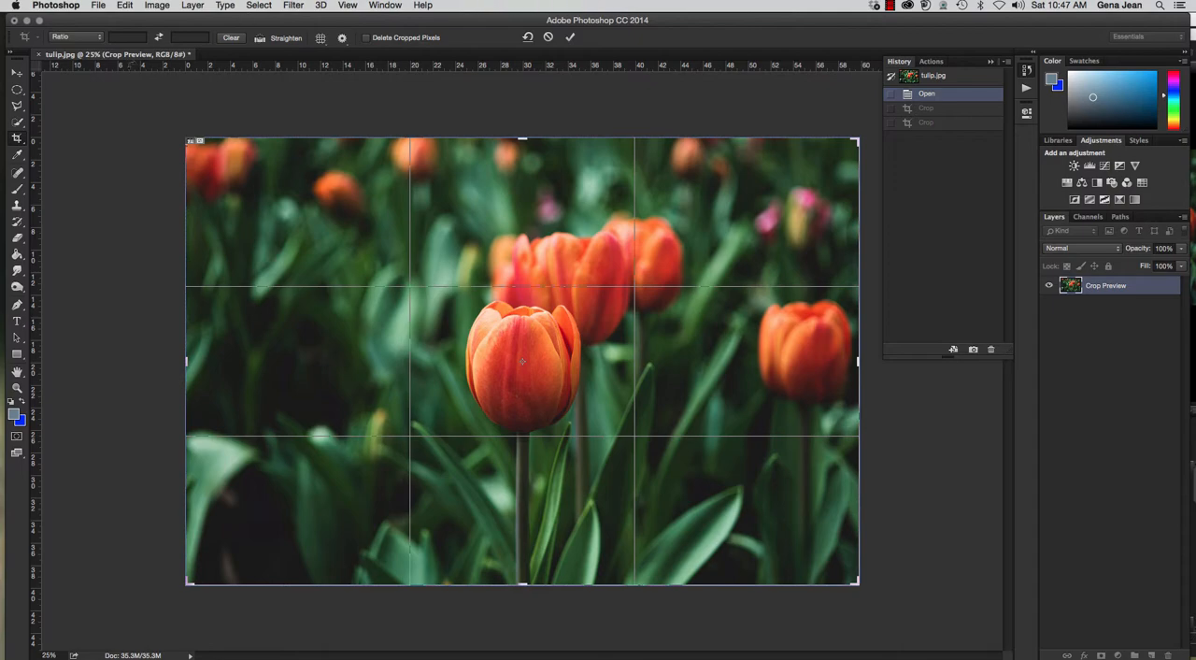
{"action": "left_click", "coordinate": [96, 37]}
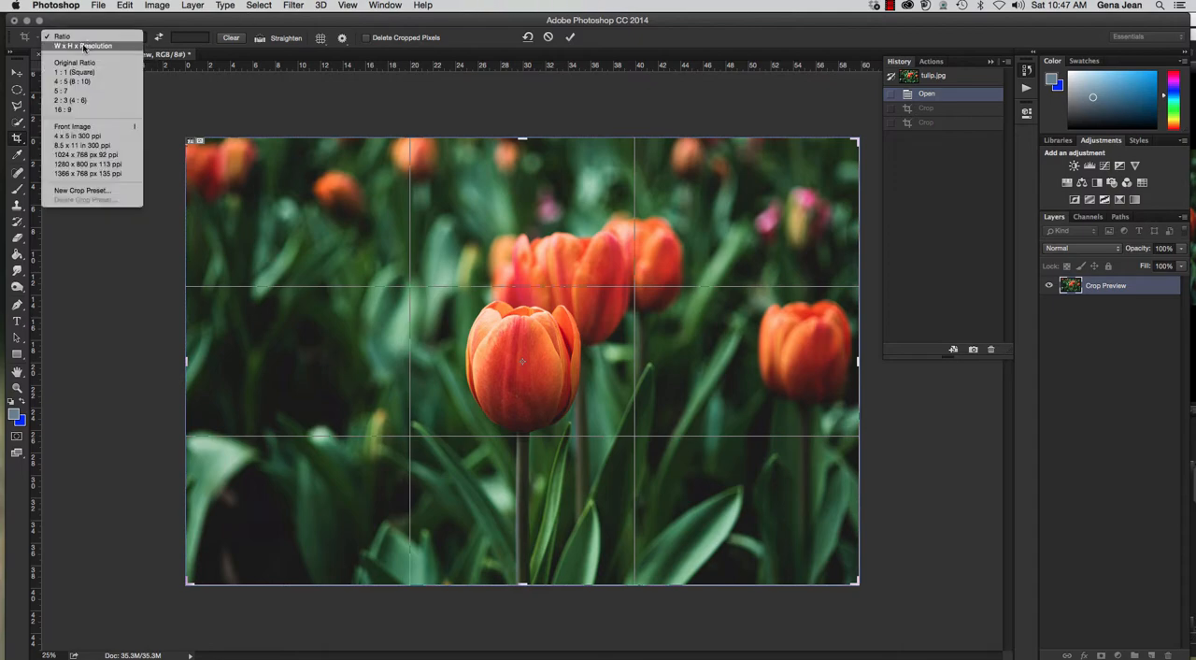
{"action": "left_click", "coordinate": [82, 96]}
{"action": "left_click", "coordinate": [161, 38]}
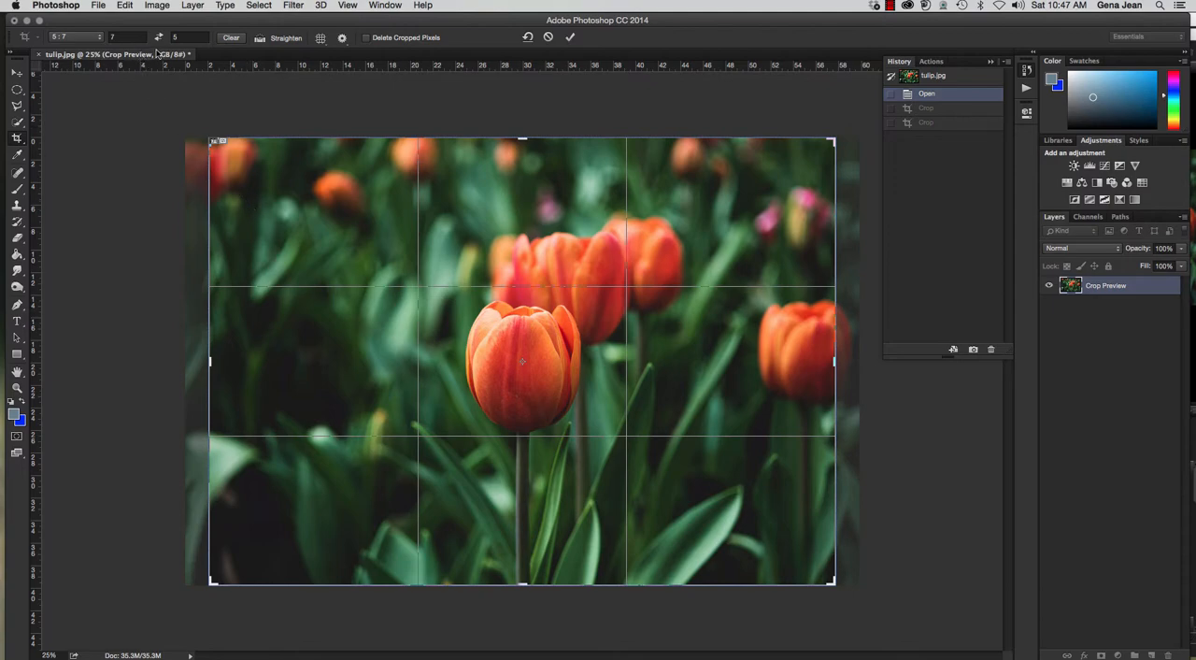
Shrink the crop frame from its upper-left corner and reposition the photo so the front tulip sits in the frame's center.
{"action": "left_click_drag", "start_coordinate": [211, 140], "coordinate": [249, 166]}
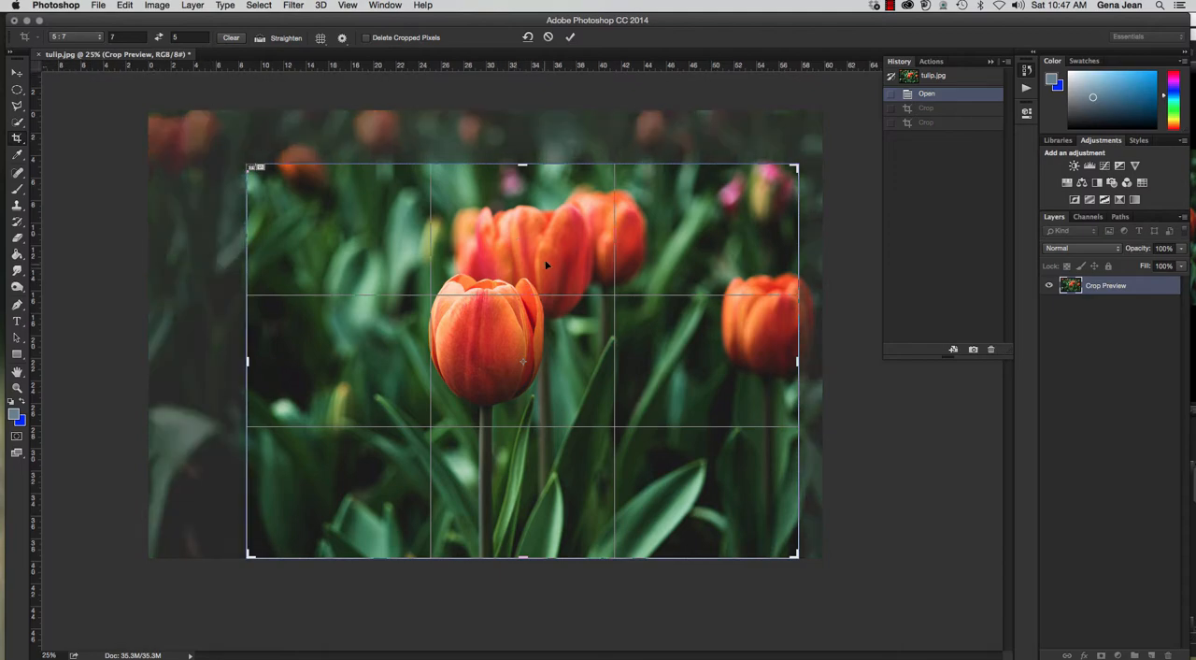
{"action": "left_click_drag", "start_coordinate": [544, 265], "coordinate": [587, 281]}
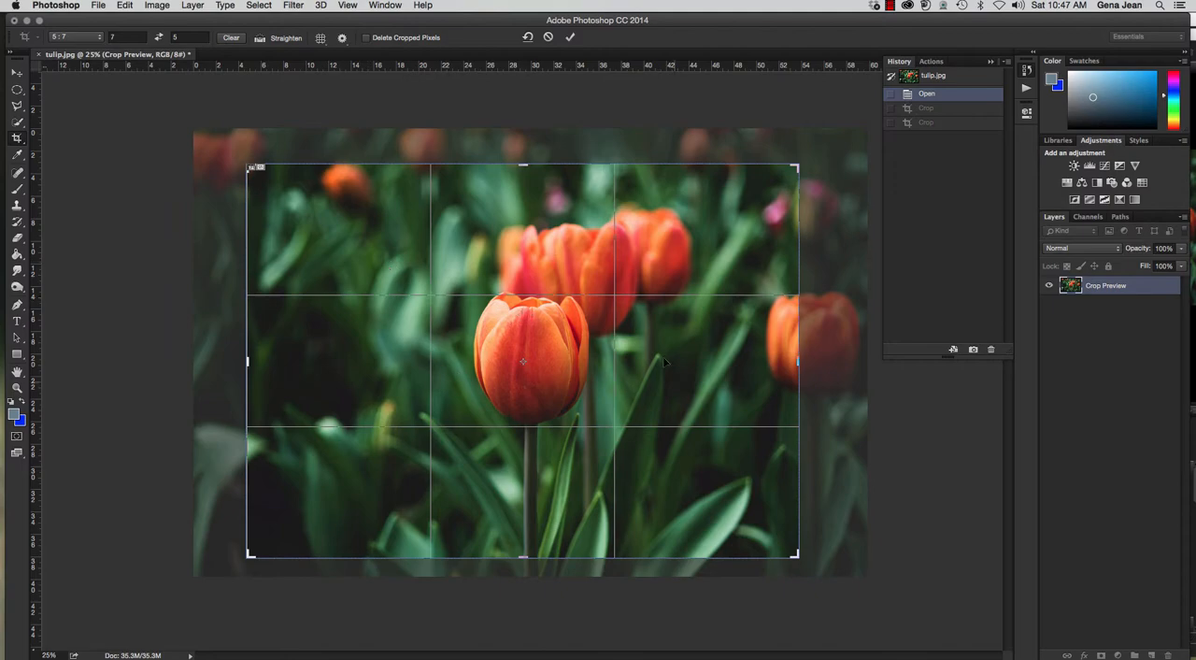
{"action": "left_click_drag", "start_coordinate": [590, 338], "coordinate": [567, 346]}
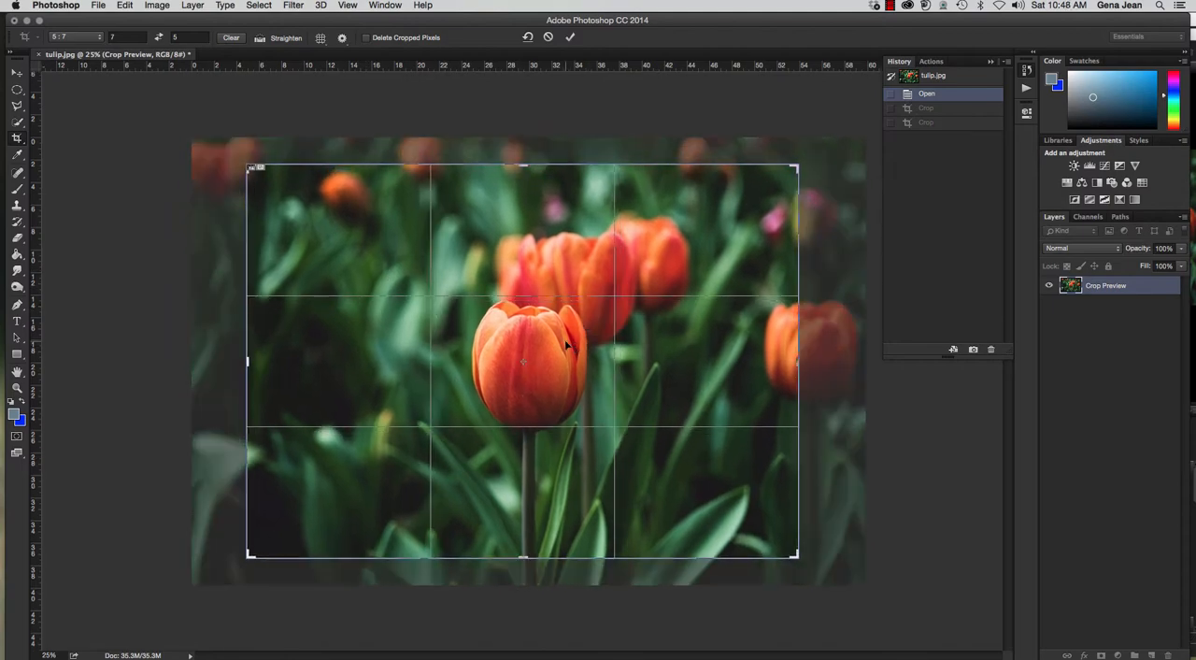
Nudge the photo up and left in small increments inside the crop frame, and reposition it around the front tulip.
{"action": "key", "text": "Up"}
{"action": "key", "text": "Up"}
{"action": "key", "text": "Up"}
{"action": "key", "text": "Up"}
{"action": "key", "text": "Up"}
{"action": "key", "text": "Up"}
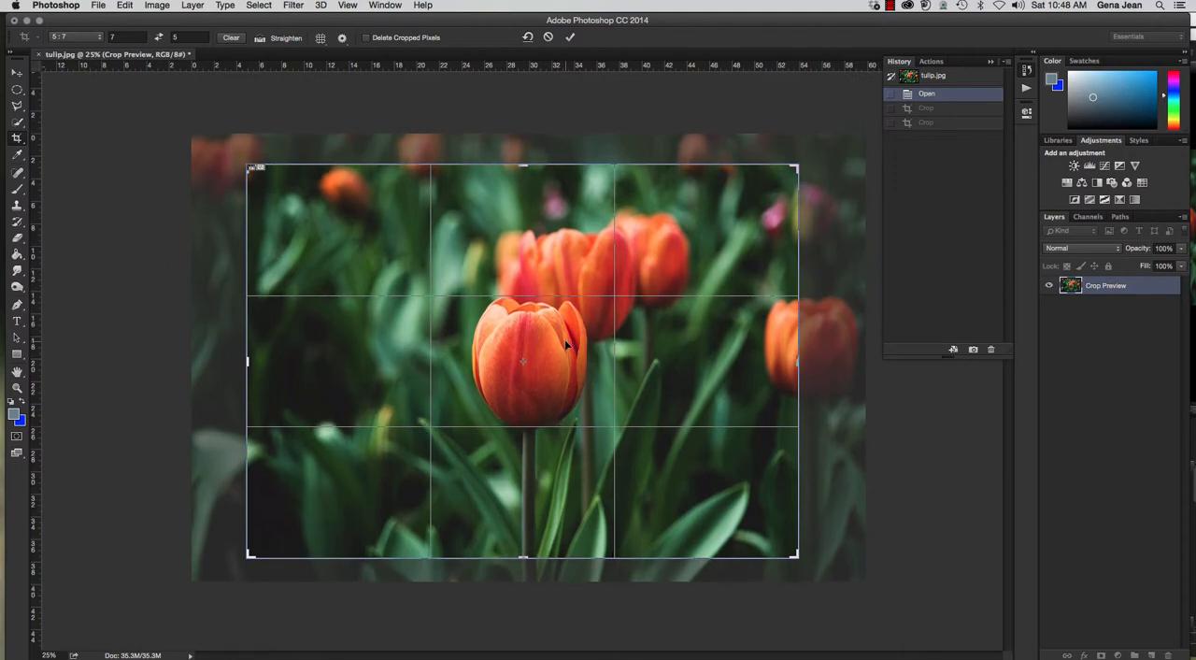
{"action": "key", "text": "Left"}
{"action": "key", "text": "Left"}
{"action": "key", "text": "Left"}
{"action": "key", "text": "Left"}
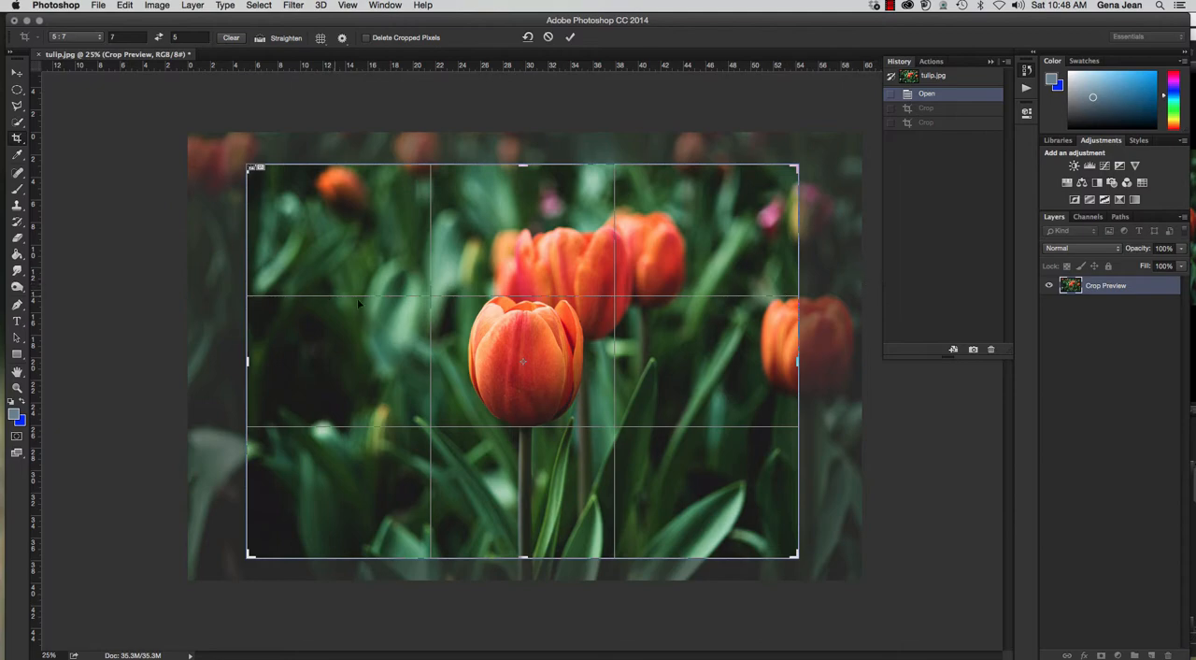
{"action": "left_click_drag", "start_coordinate": [451, 332], "coordinate": [564, 349]}
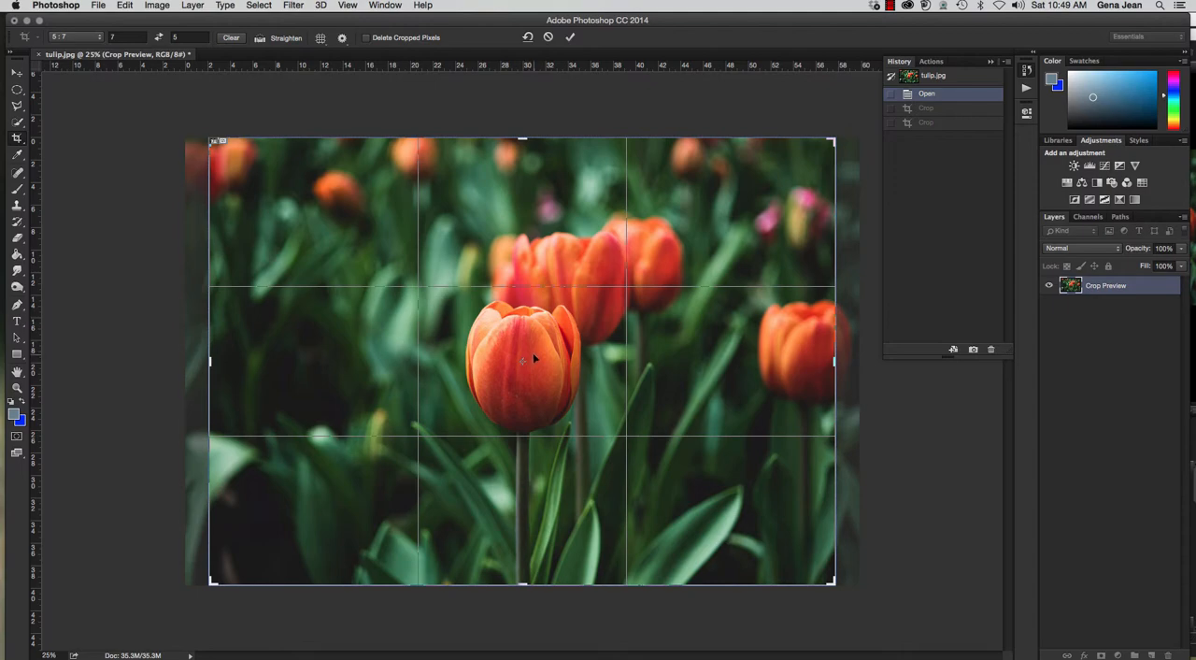
Apply the 7 by 5 crop to the tulip photo and undo it.
{"action": "left_click_drag", "start_coordinate": [534, 354], "coordinate": [536, 350]}
{"action": "key", "text": "Return"}
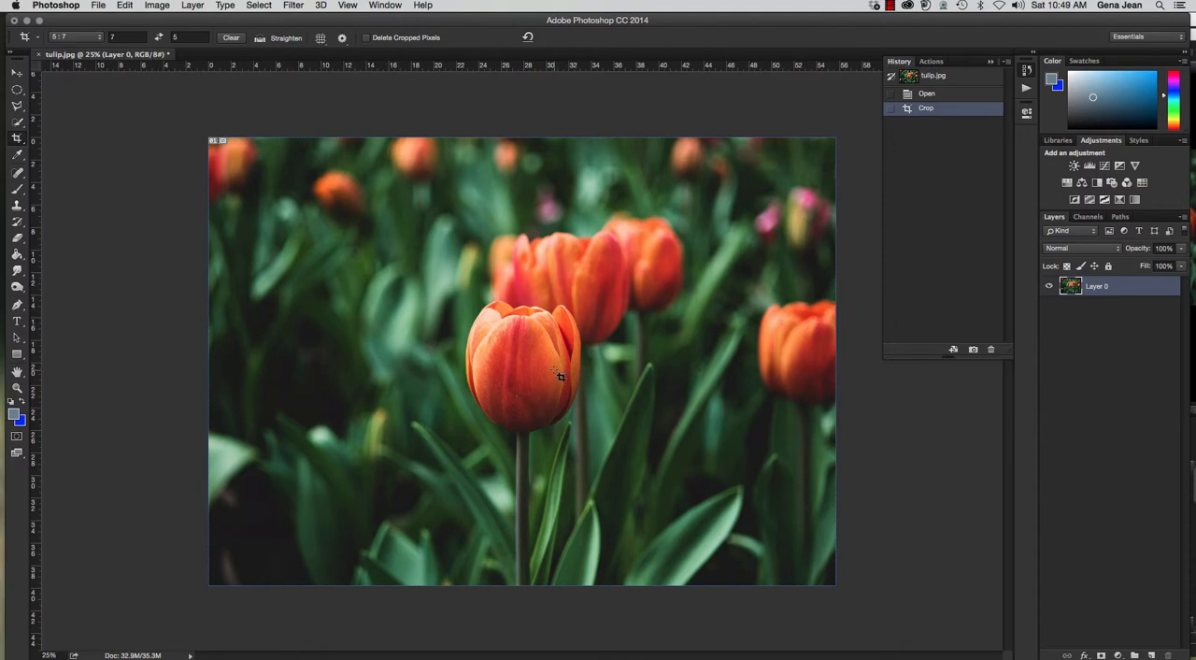
{"action": "key", "text": "super+z"}
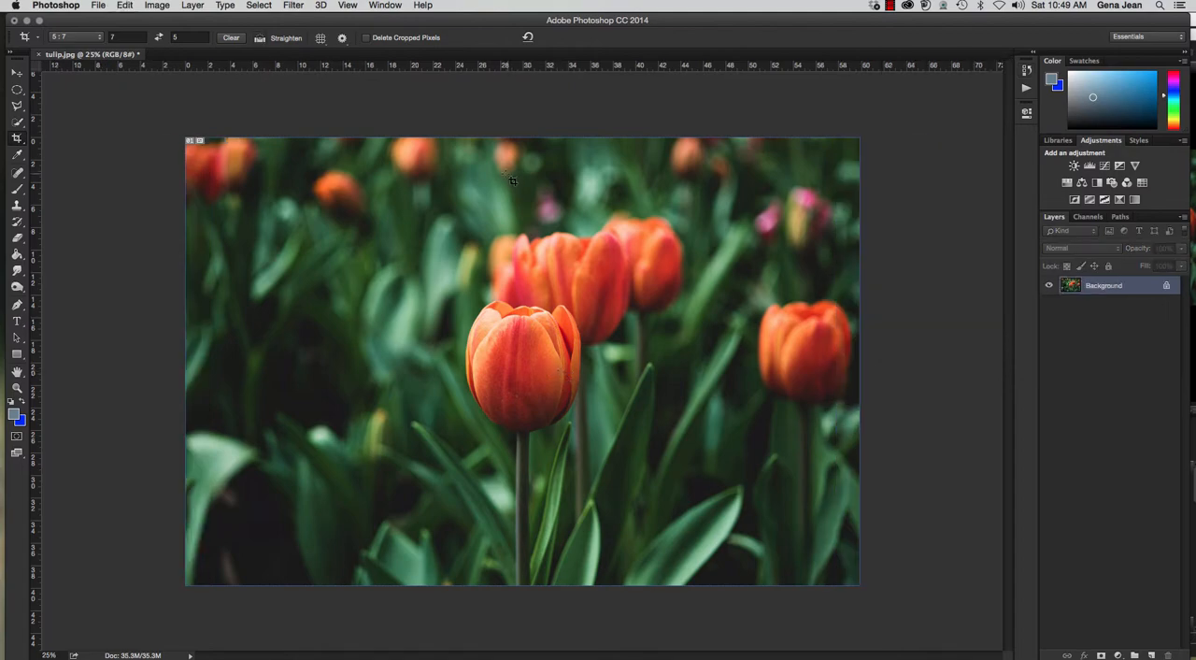
Shrink a new 7 by 5 crop frame from its upper-left corner, center the front tulip in it and apply the crop.
{"action": "left_click", "coordinate": [479, 300]}
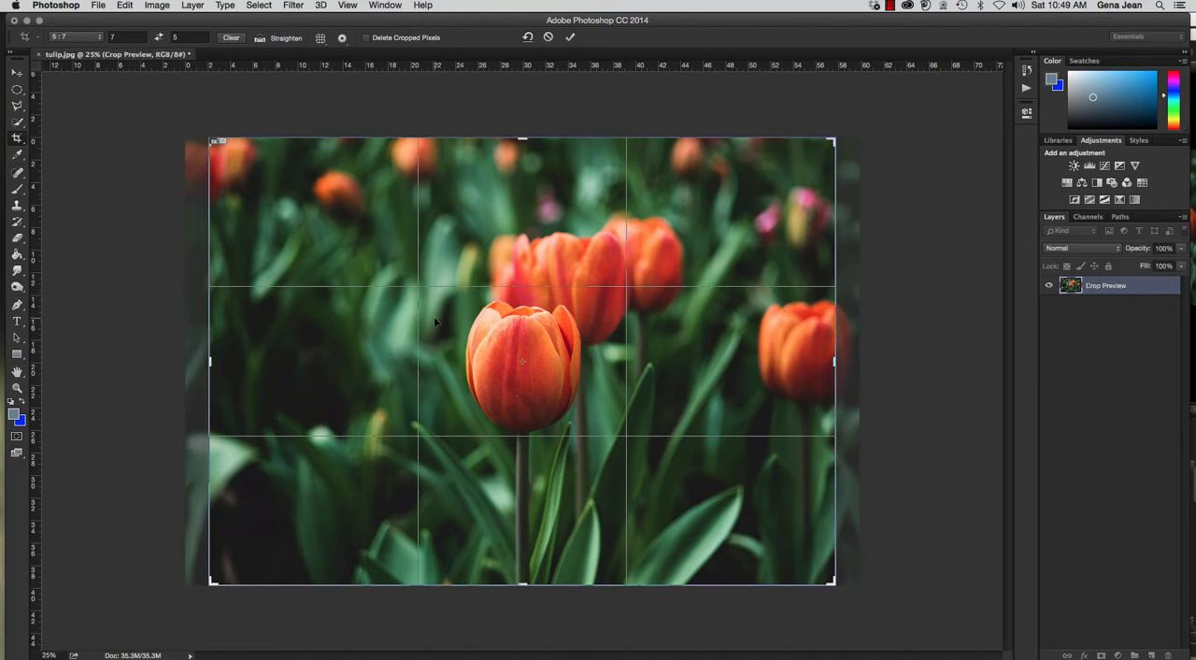
{"action": "left_click_drag", "start_coordinate": [452, 338], "coordinate": [446, 337]}
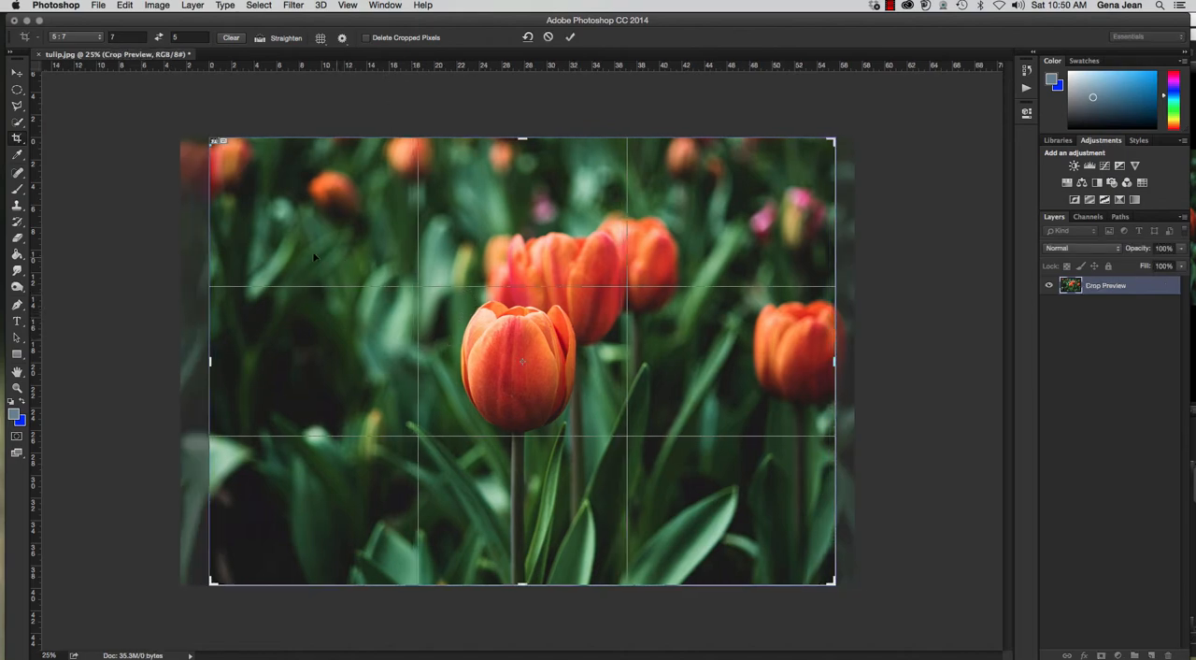
{"action": "left_click_drag", "start_coordinate": [214, 139], "coordinate": [271, 182]}
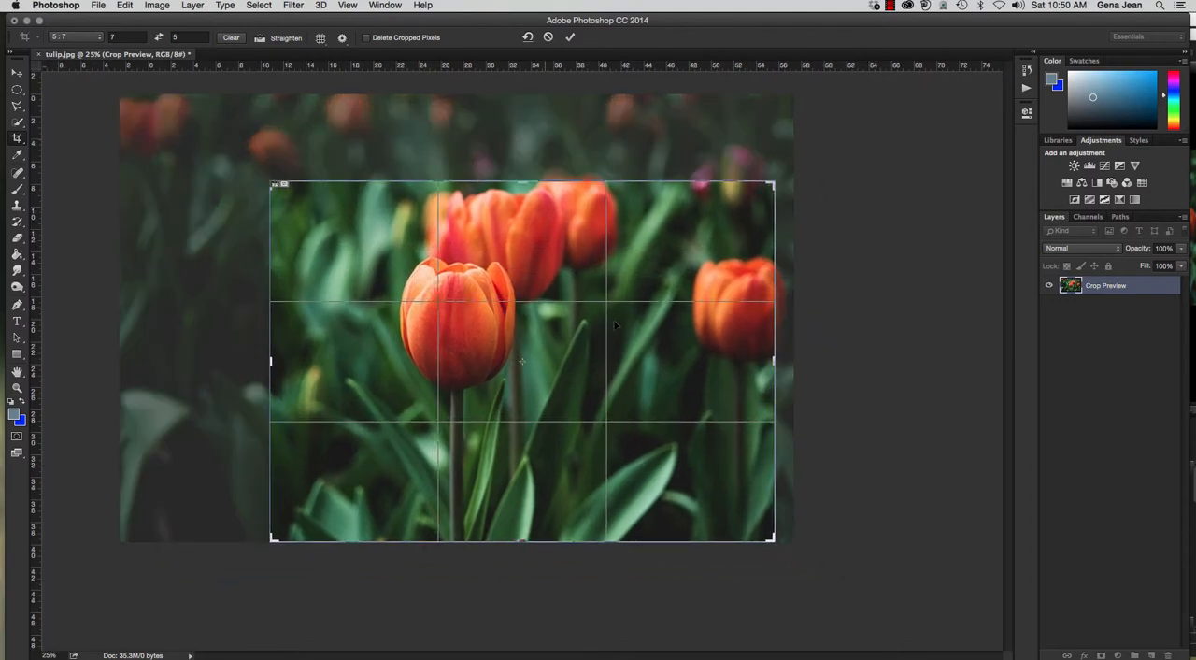
{"action": "left_click_drag", "start_coordinate": [700, 350], "coordinate": [763, 376]}
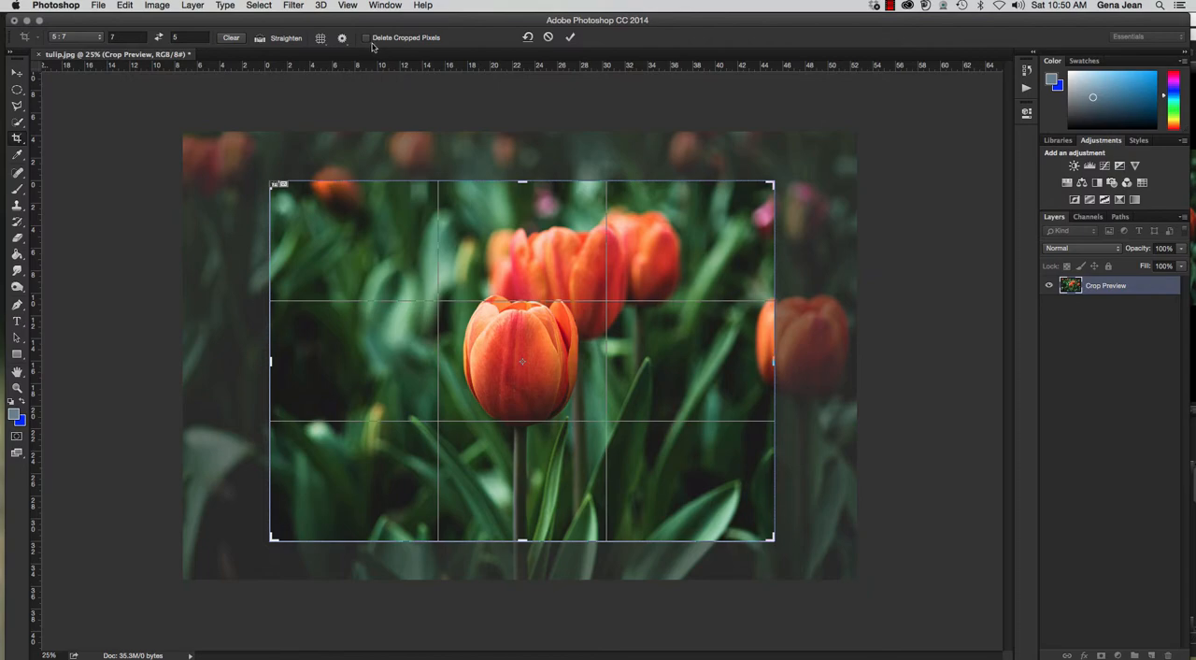
{"action": "left_click", "coordinate": [570, 39]}
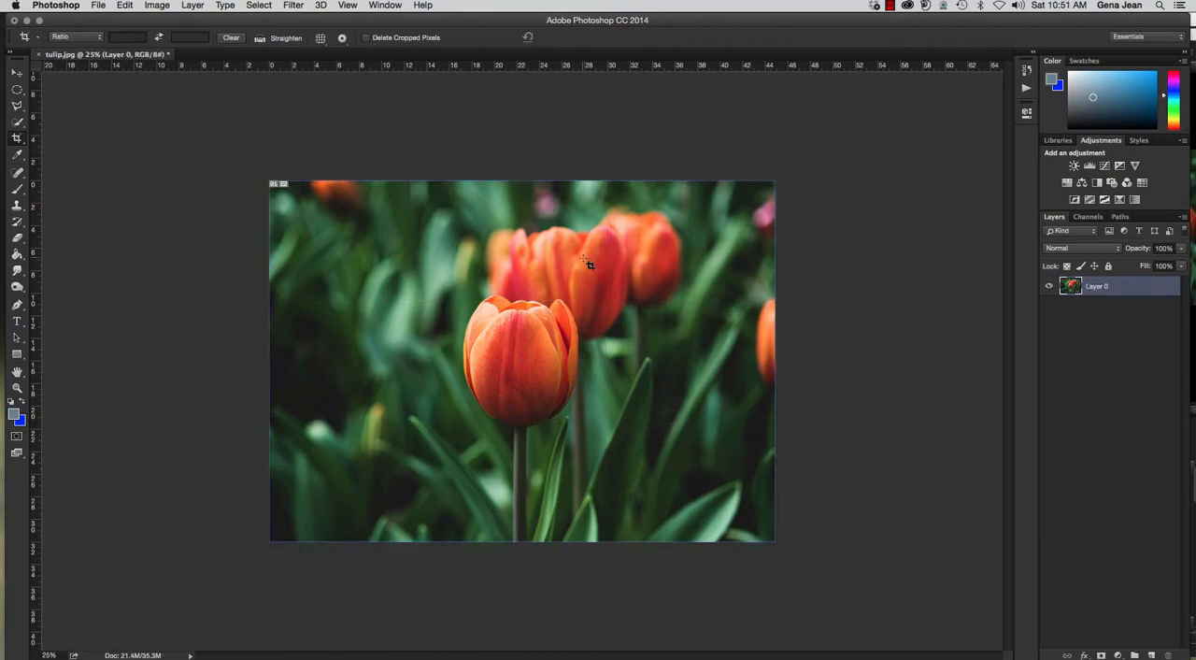
Revert the tulip photo to its Open state in the History and switch to the Move tool.
{"action": "left_click", "coordinate": [1026, 71]}
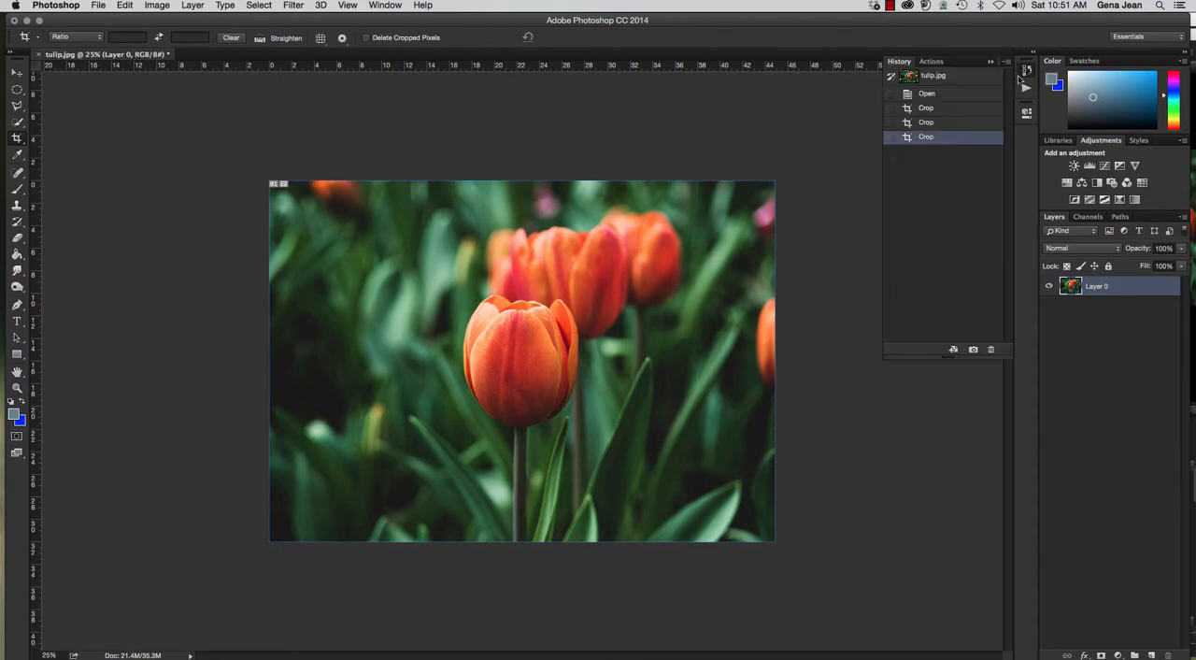
{"action": "left_click", "coordinate": [925, 108]}
{"action": "left_click", "coordinate": [925, 93]}
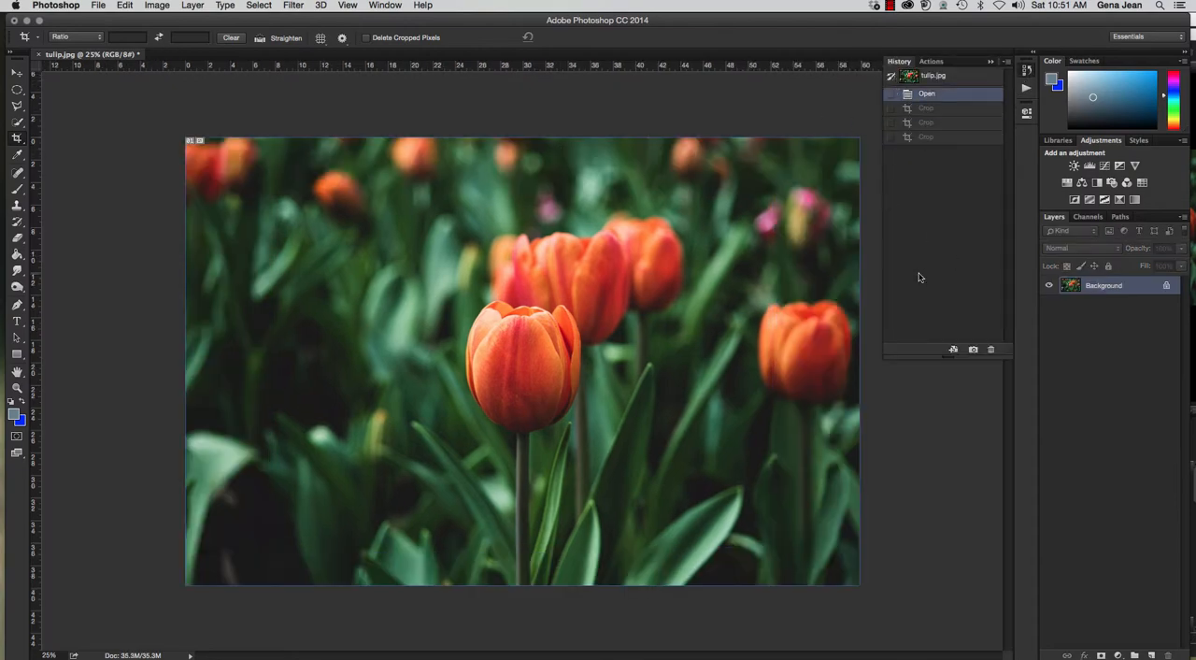
{"action": "left_click", "coordinate": [17, 73]}
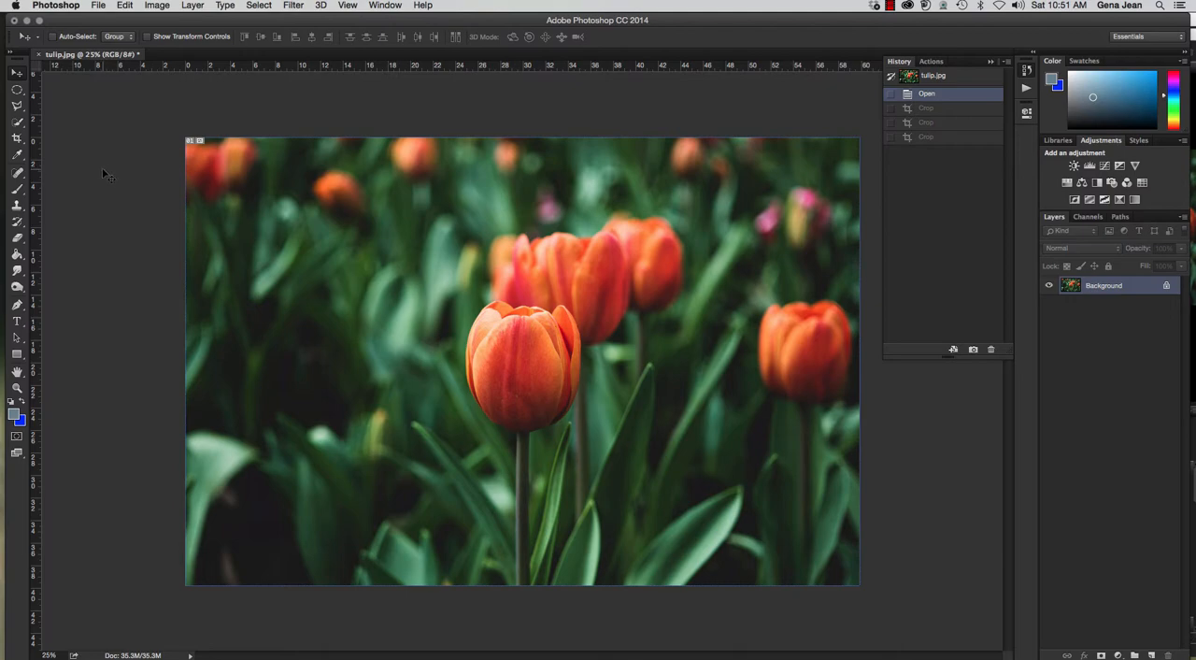
Switch to Adobe Bridge and open yelloworchid.jpg from the Chapter6 folder in Photoshop.
{"action": "left_click", "coordinate": [99, 6]}
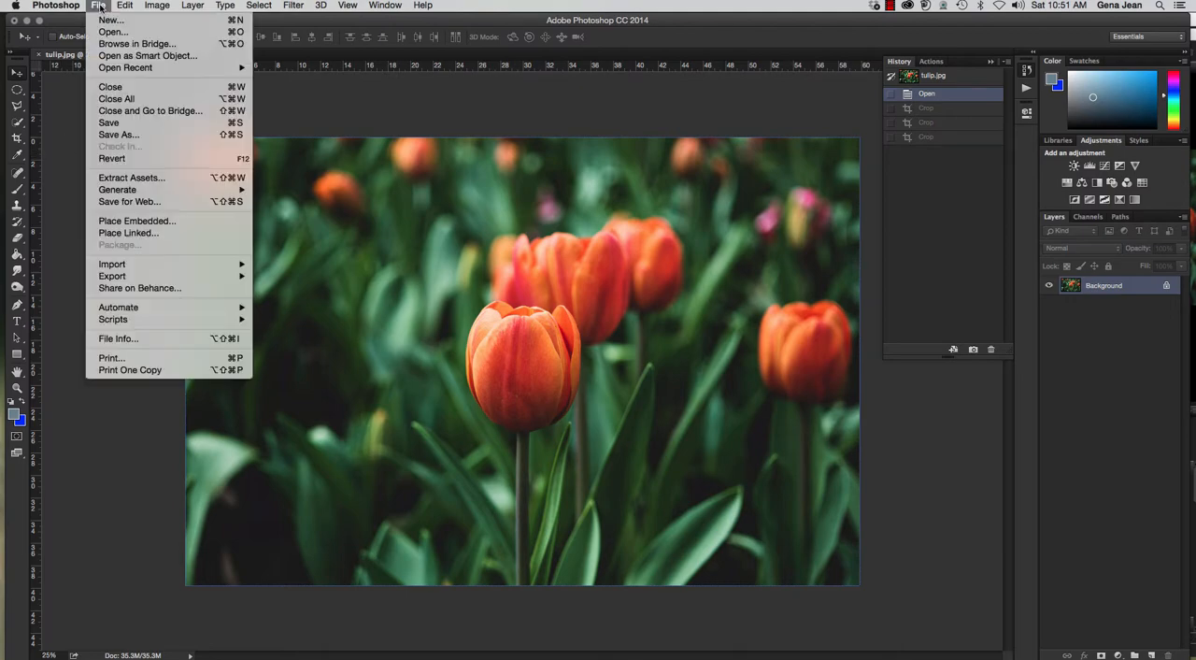
{"action": "left_click", "coordinate": [129, 49]}
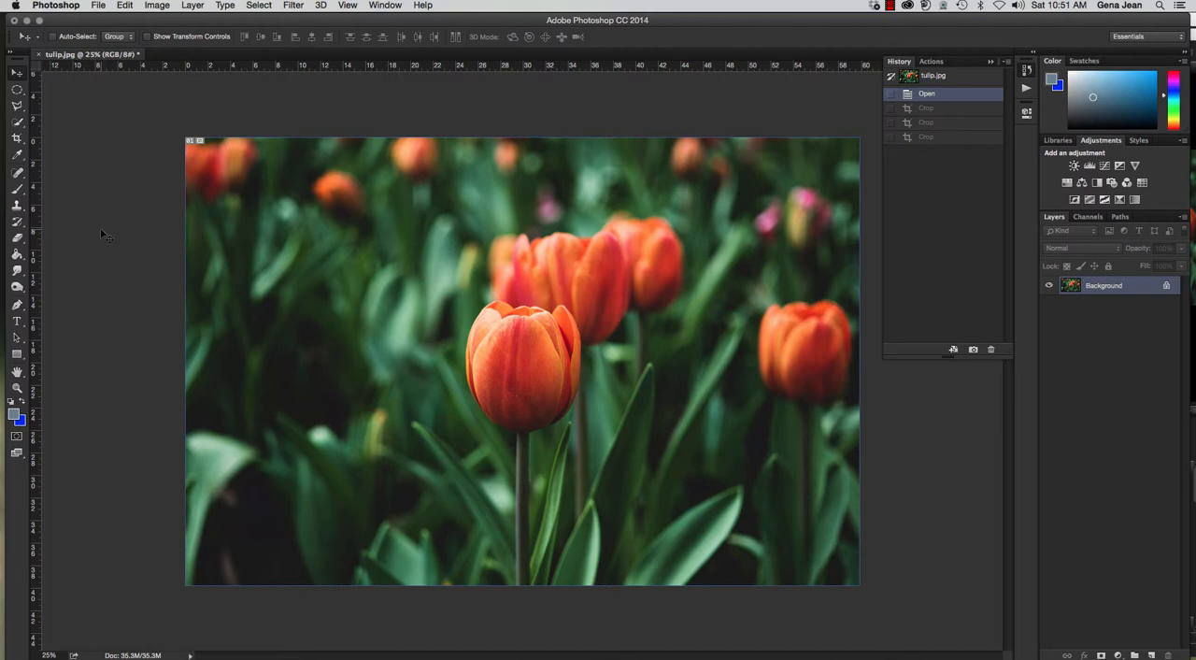
{"action": "key", "text": "super+Tab"}
{"action": "left_click", "coordinate": [100, 7]}
{"action": "left_click", "coordinate": [100, 6]}
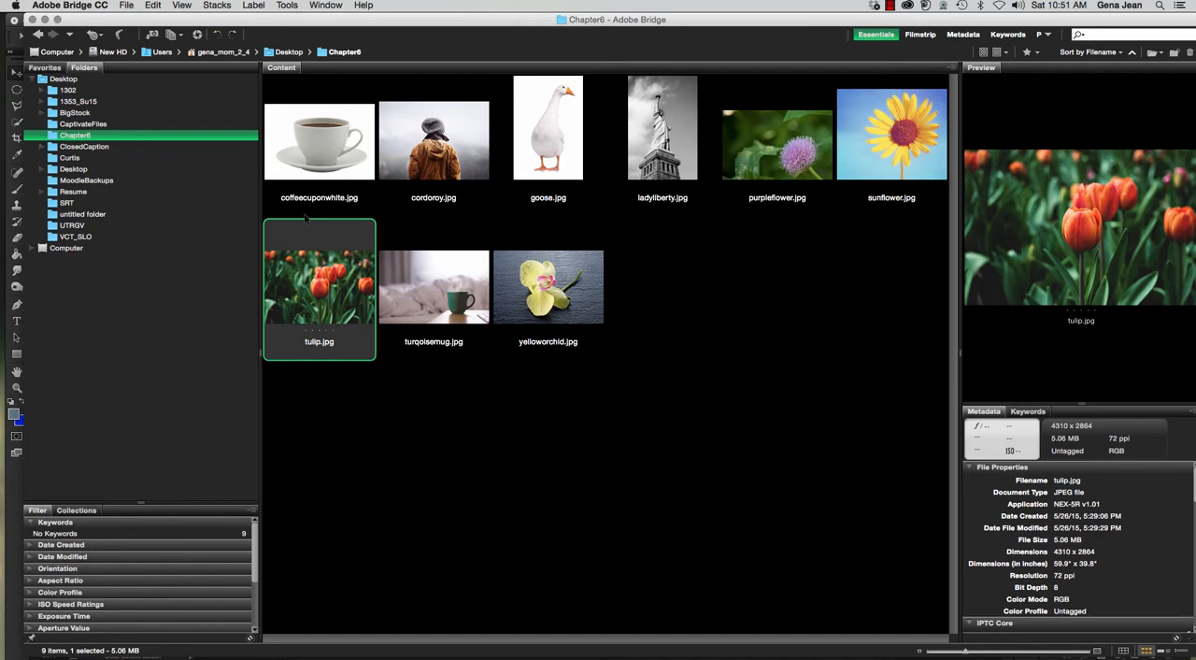
{"action": "left_click", "coordinate": [551, 301]}
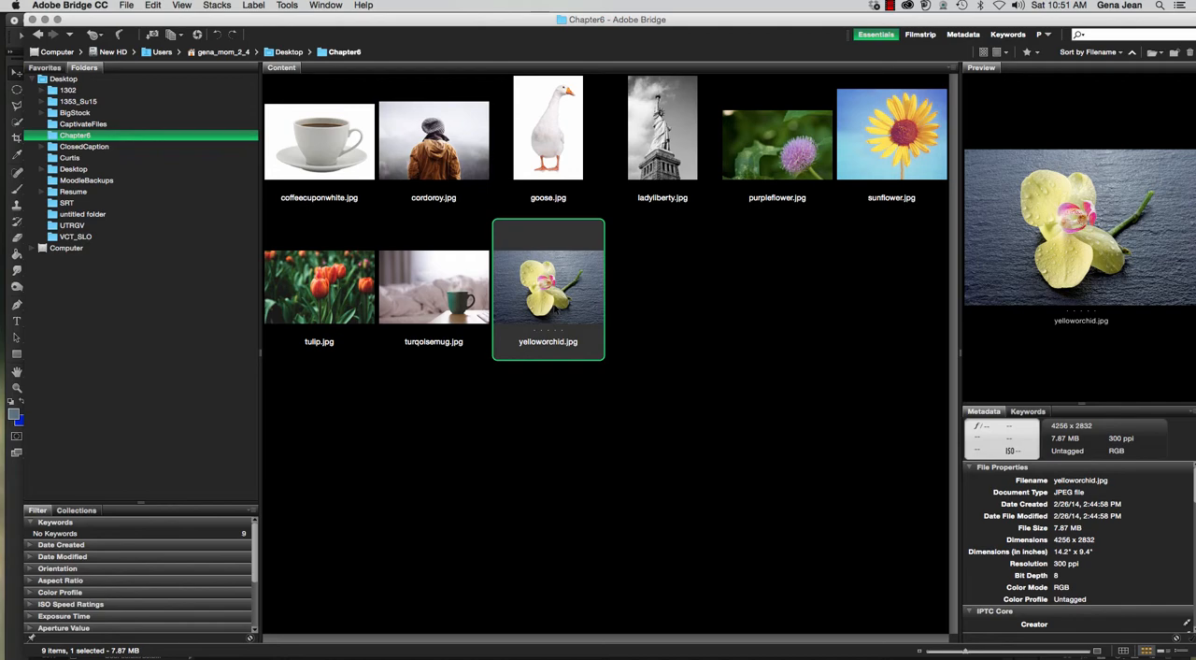
{"action": "double_click", "coordinate": [554, 303]}
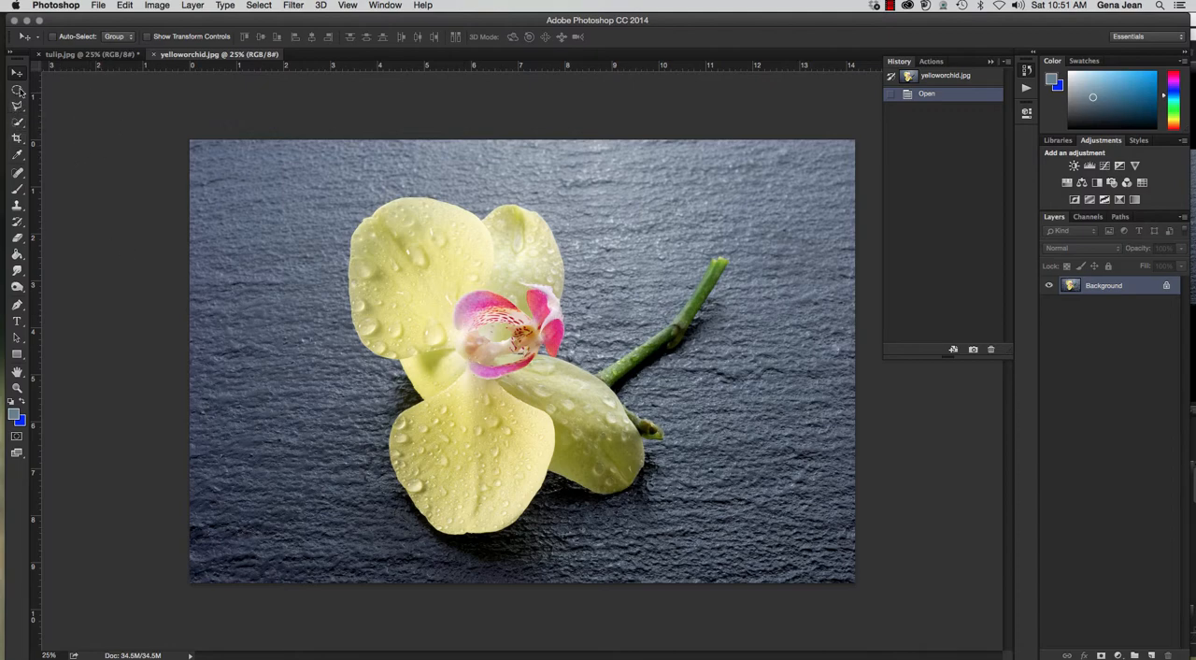
Apply the 4 : 5 (8 : 10) crop preset to the orchid photo and swap it to 5 by 4 landscape orientation.
{"action": "left_click", "coordinate": [16, 138]}
{"action": "left_click", "coordinate": [84, 38]}
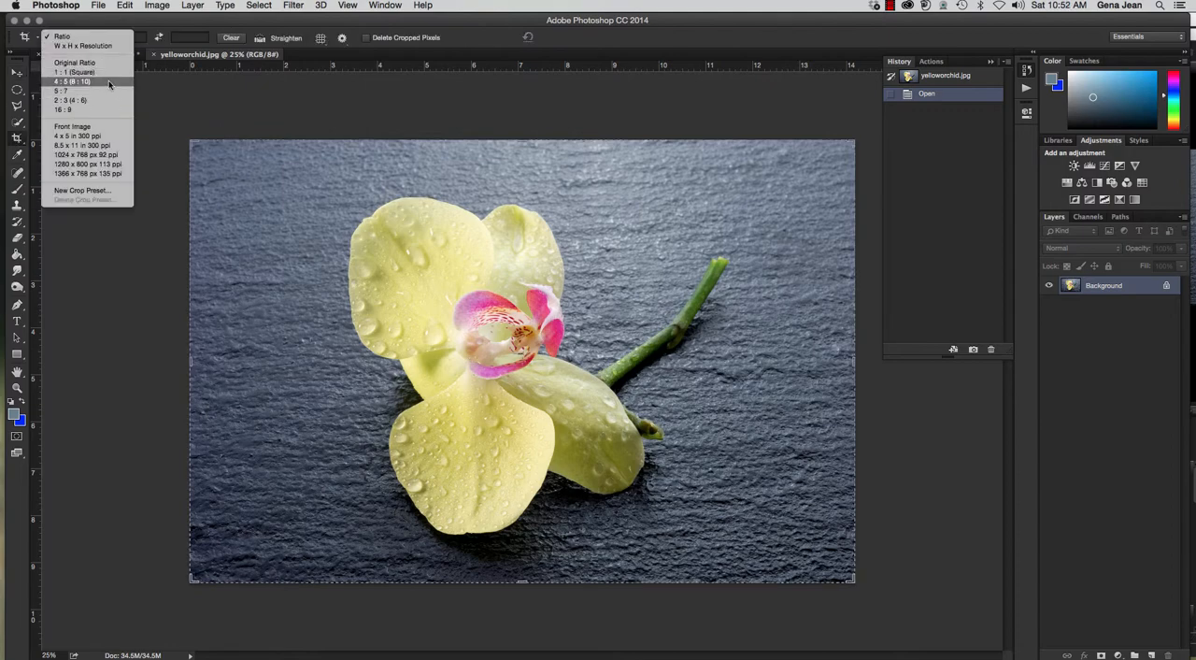
{"action": "left_click", "coordinate": [107, 82]}
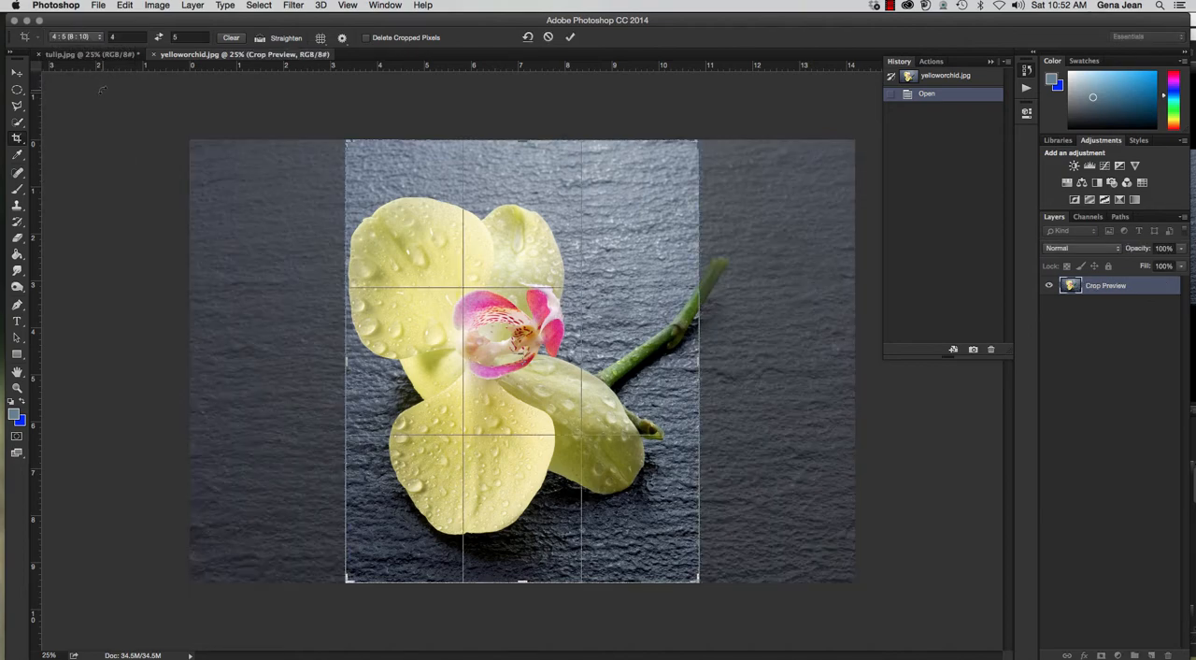
{"action": "left_click", "coordinate": [159, 37]}
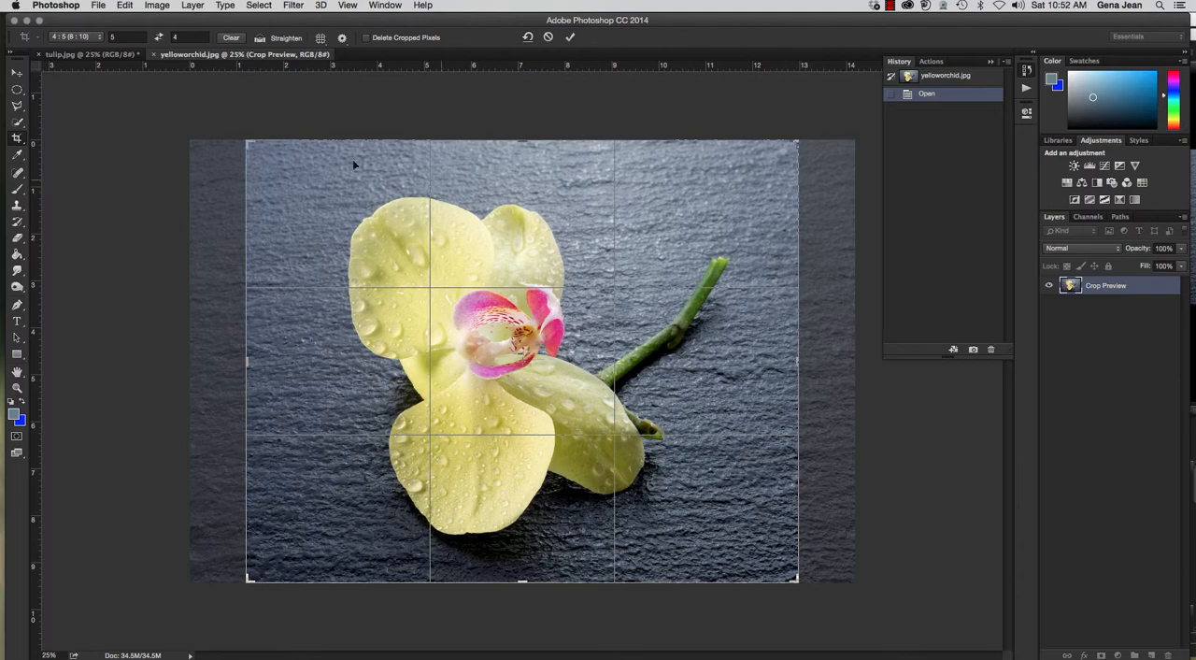
Shrink the crop frame from its two left corners and shift the photo right to center the orchid in it.
{"action": "left_click_drag", "start_coordinate": [249, 143], "coordinate": [273, 164]}
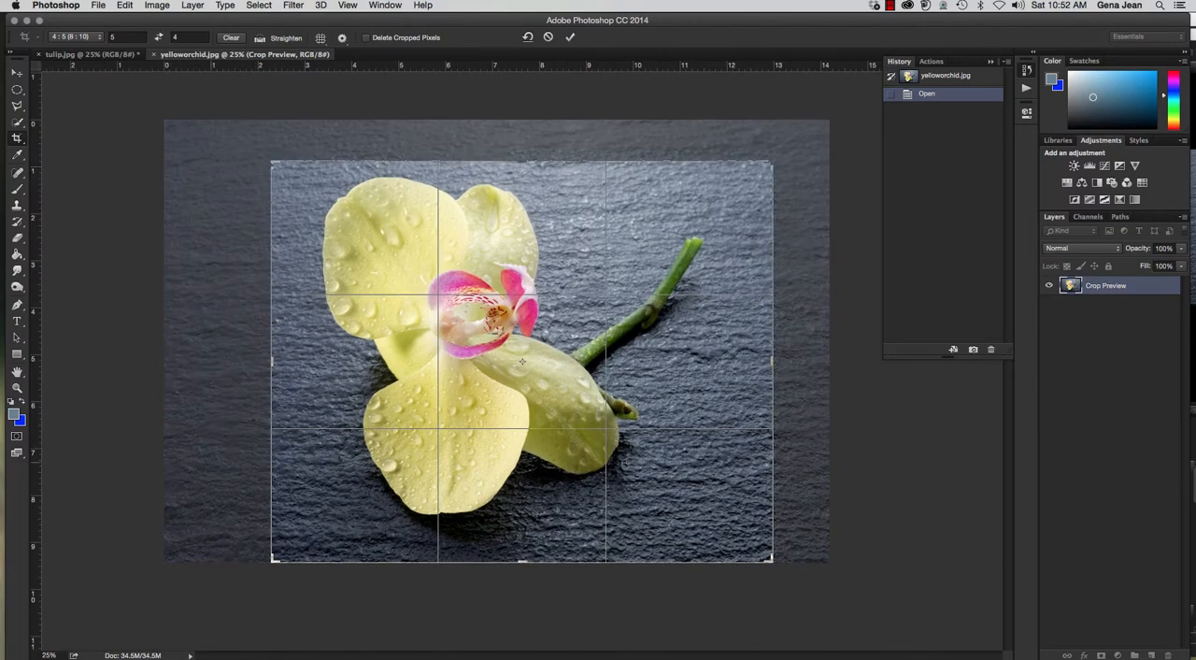
{"action": "left_click_drag", "start_coordinate": [271, 561], "coordinate": [284, 536]}
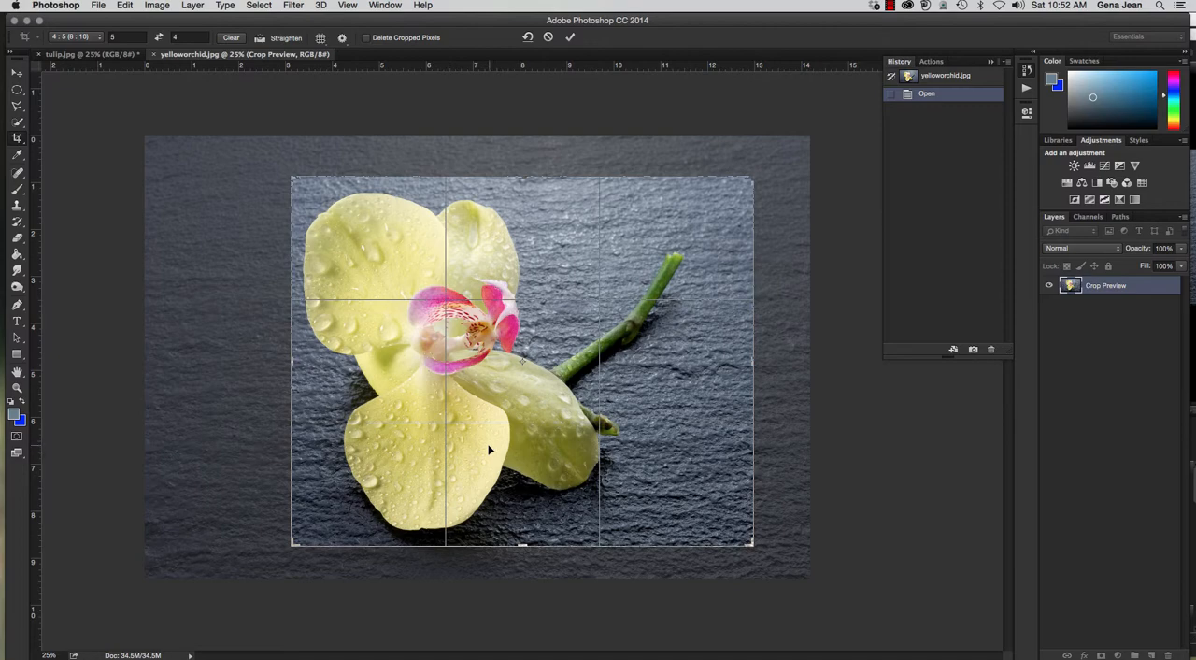
{"action": "left_click_drag", "start_coordinate": [484, 449], "coordinate": [547, 454]}
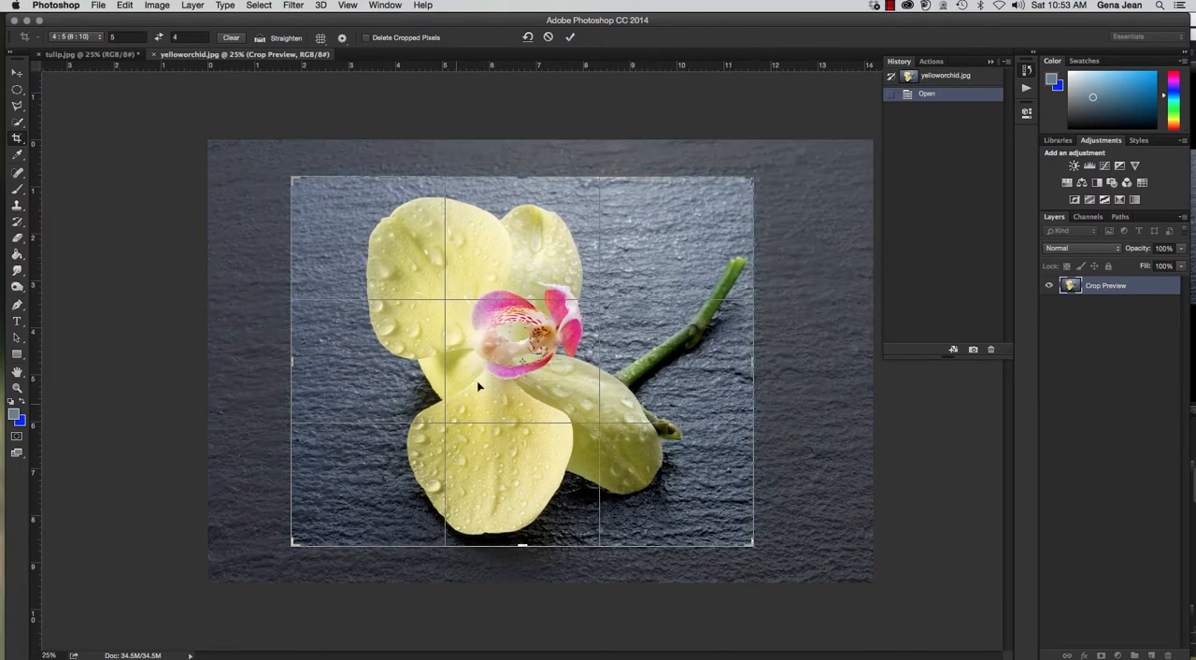
{"action": "left_click_drag", "start_coordinate": [568, 273], "coordinate": [595, 275]}
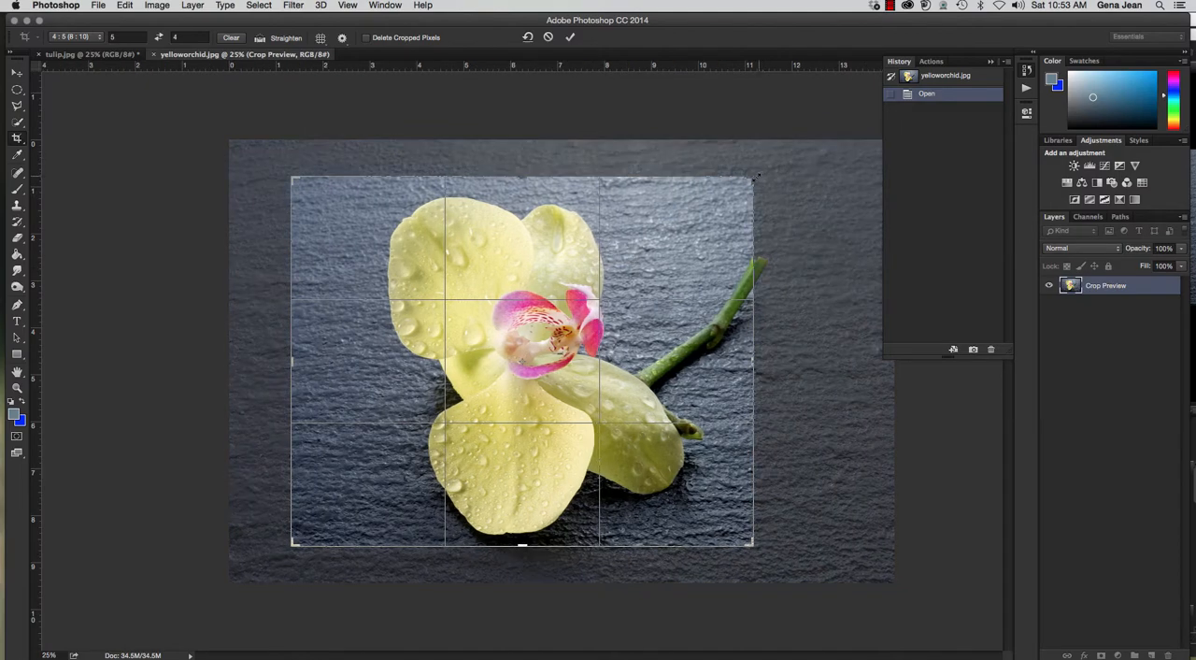
Enlarge the crop frame from its right corners and reposition the photo with more background above the orchid.
{"action": "left_click_drag", "start_coordinate": [755, 175], "coordinate": [769, 166]}
{"action": "mouse_move", "coordinate": [673, 245]}
{"action": "left_mouse_down"}
{"action": "mouse_move", "coordinate": [664, 230]}
{"action": "mouse_move", "coordinate": [683, 234]}
{"action": "left_mouse_up"}
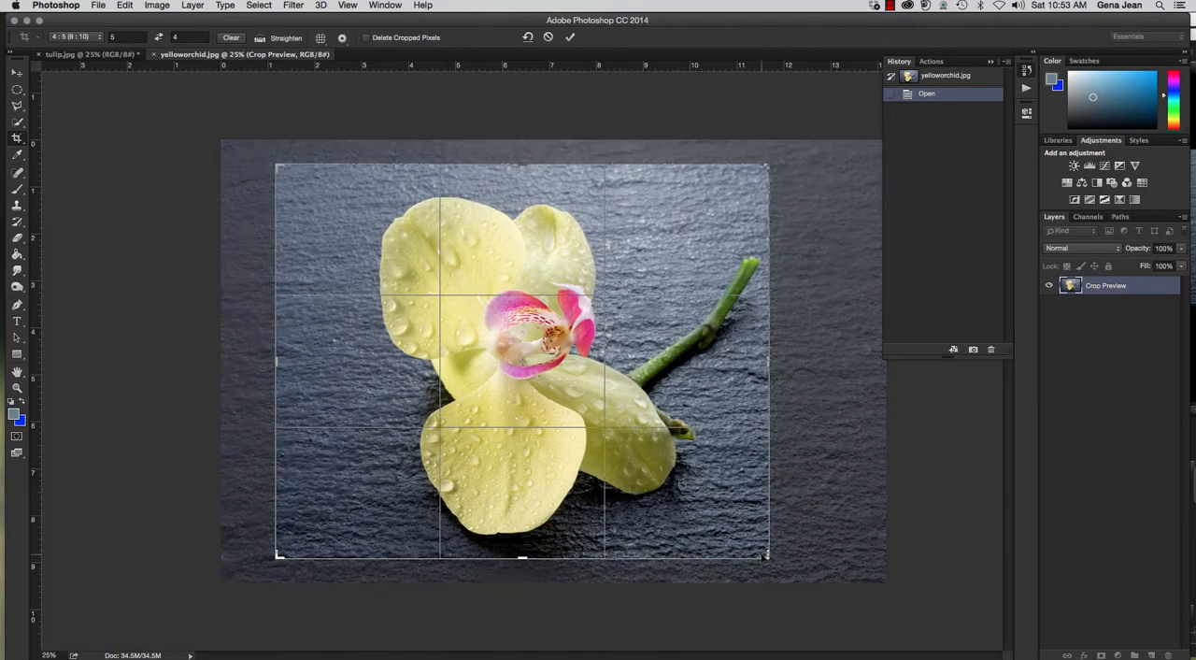
{"action": "left_click_drag", "start_coordinate": [768, 555], "coordinate": [786, 557]}
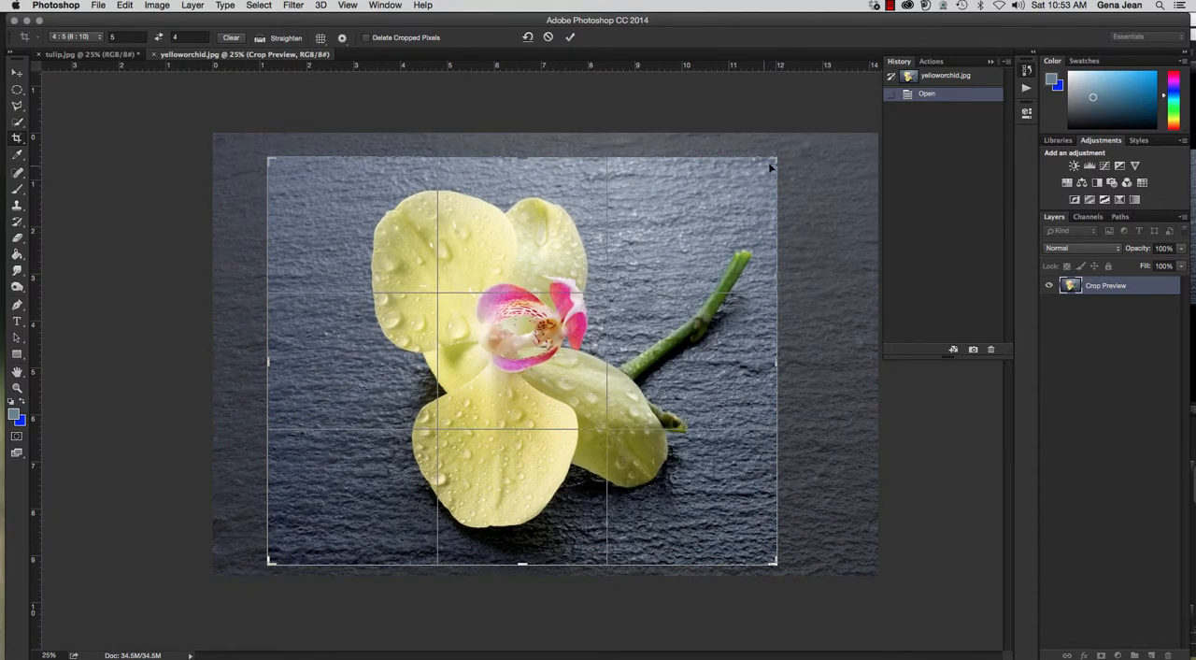
{"action": "left_click_drag", "start_coordinate": [773, 157], "coordinate": [782, 152]}
{"action": "left_click_drag", "start_coordinate": [542, 267], "coordinate": [542, 291]}
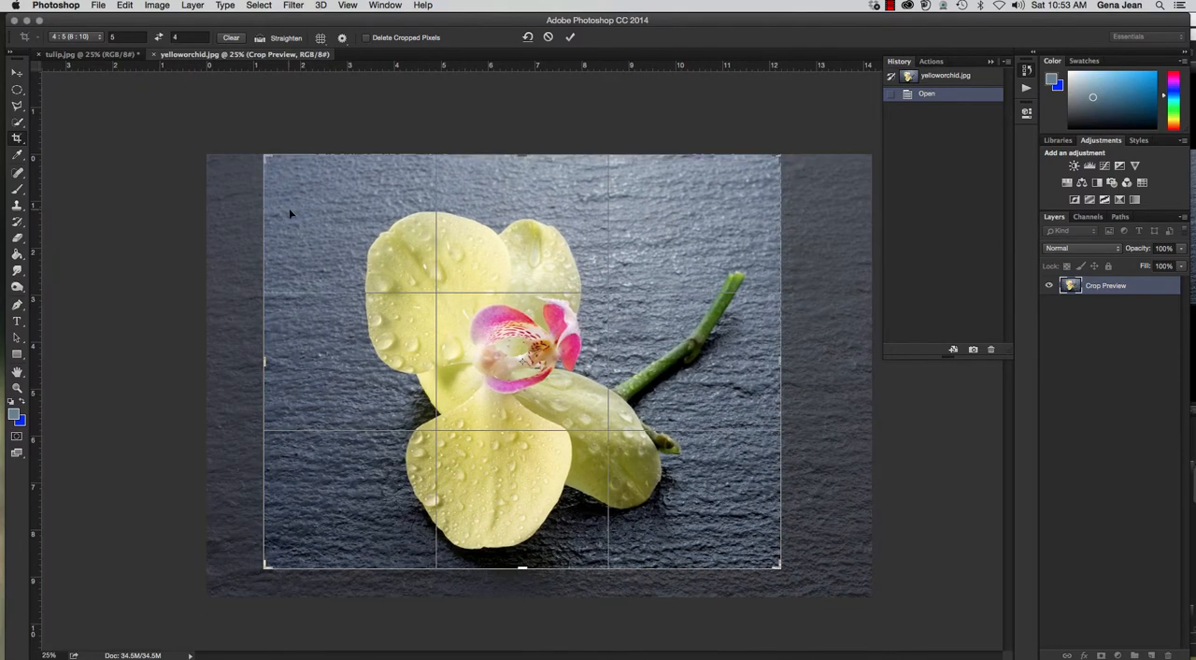
Tighten the crop frame slightly, reposition the orchid's blossom around the frame's center and apply the 5 by 4 crop.
{"action": "left_click_drag", "start_coordinate": [351, 223], "coordinate": [353, 222]}
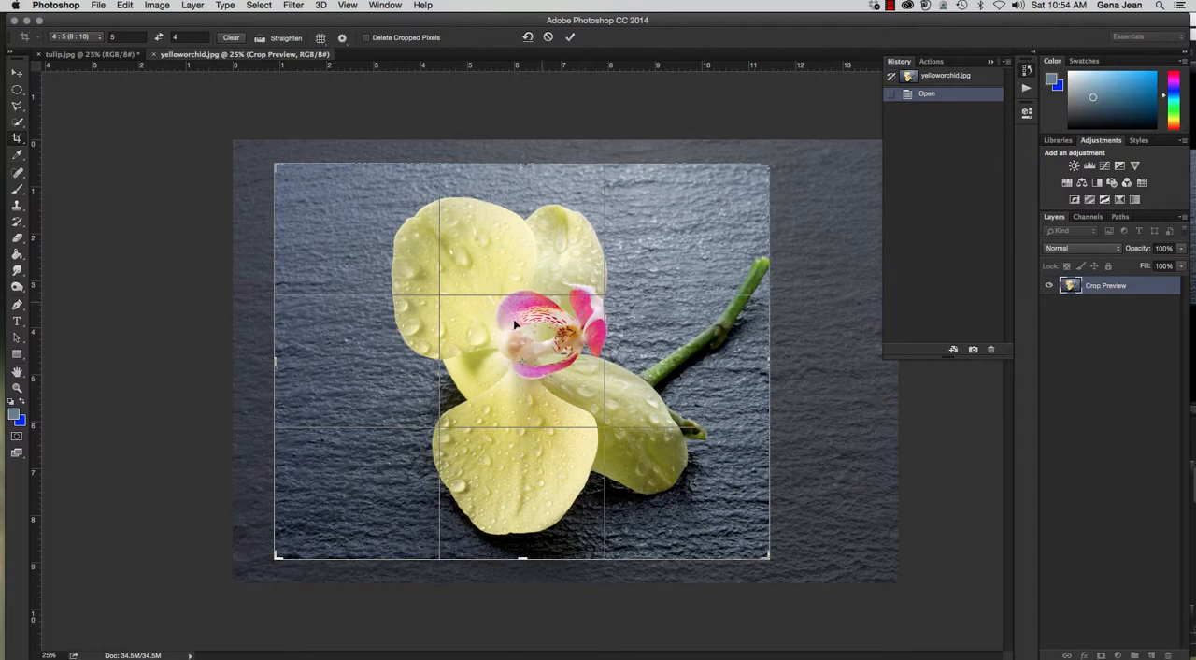
{"action": "left_click_drag", "start_coordinate": [523, 346], "coordinate": [512, 358]}
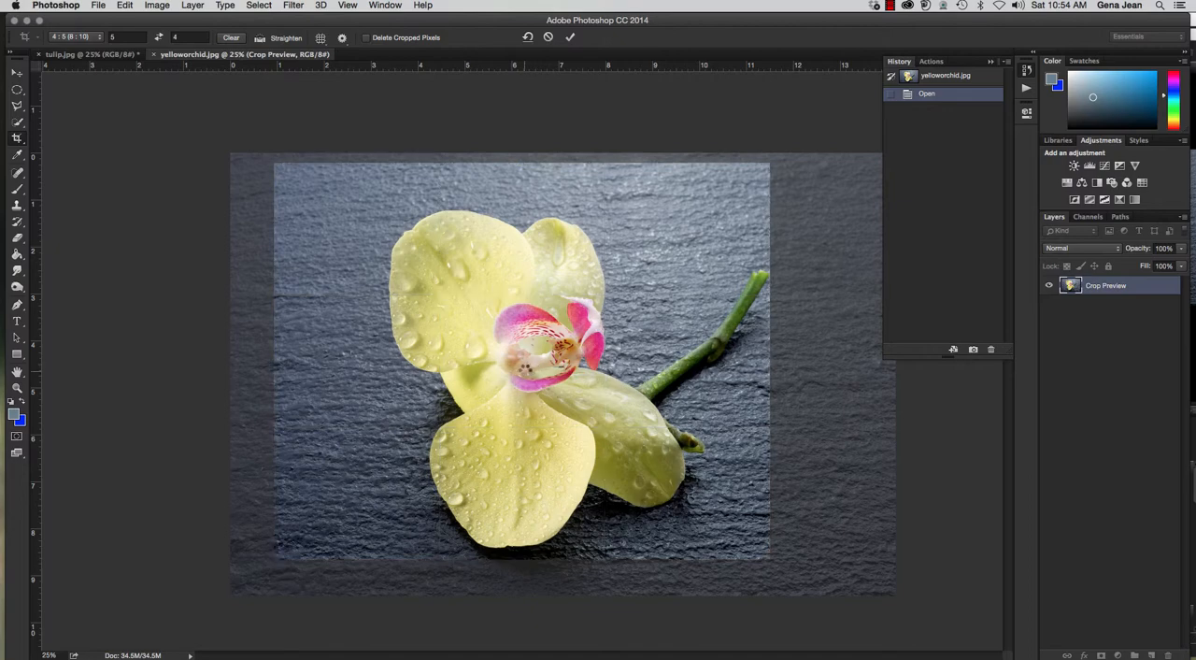
{"action": "key", "text": "Return"}
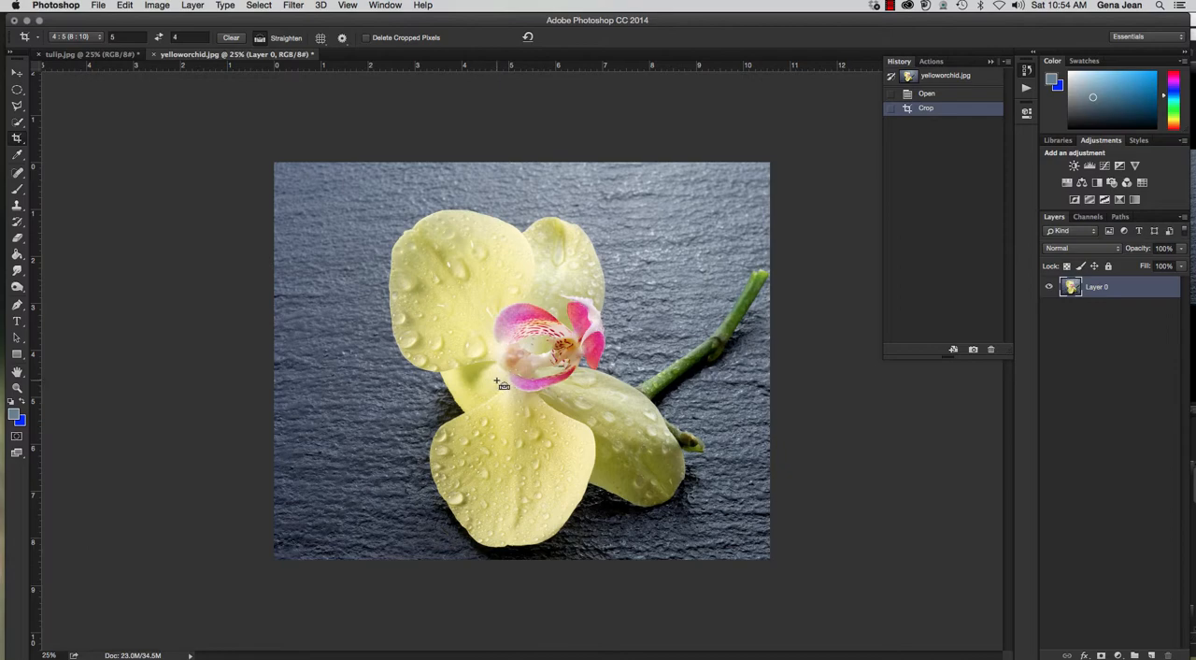
Save the orchid in Photoshop format in Chapter6, prefixing the file name yelloworchid with 6A and the author's surname, and close it.
{"action": "key", "text": "super+shift+s"}
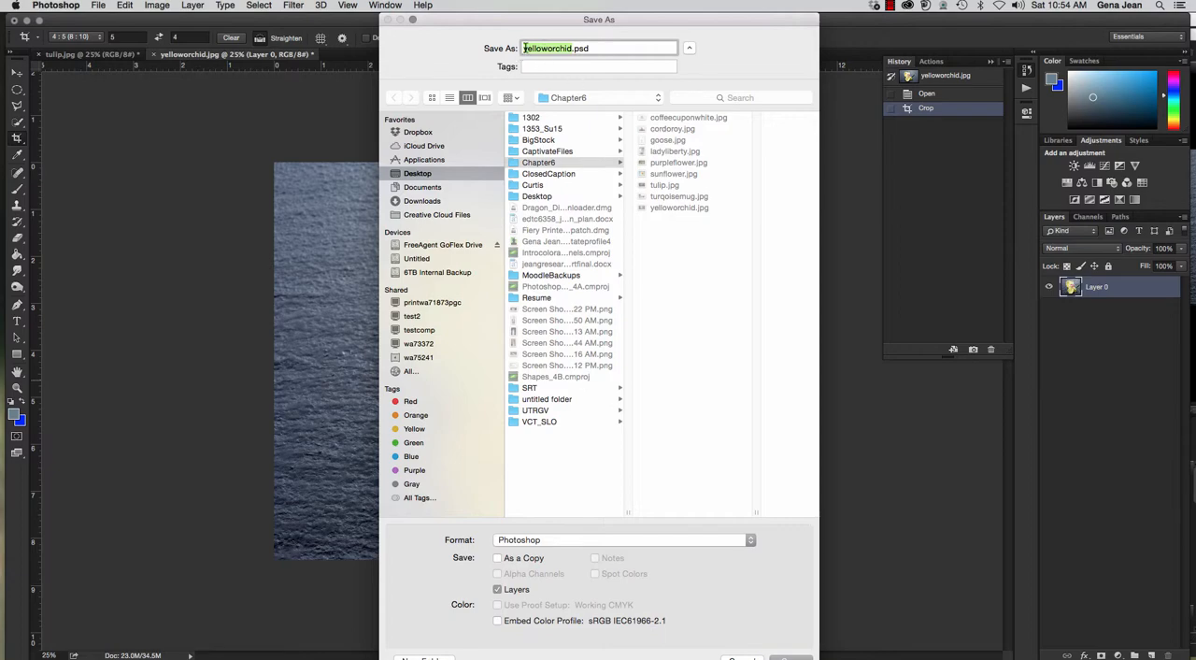
{"action": "left_click", "coordinate": [523, 47]}
{"action": "type", "text": "6A"}
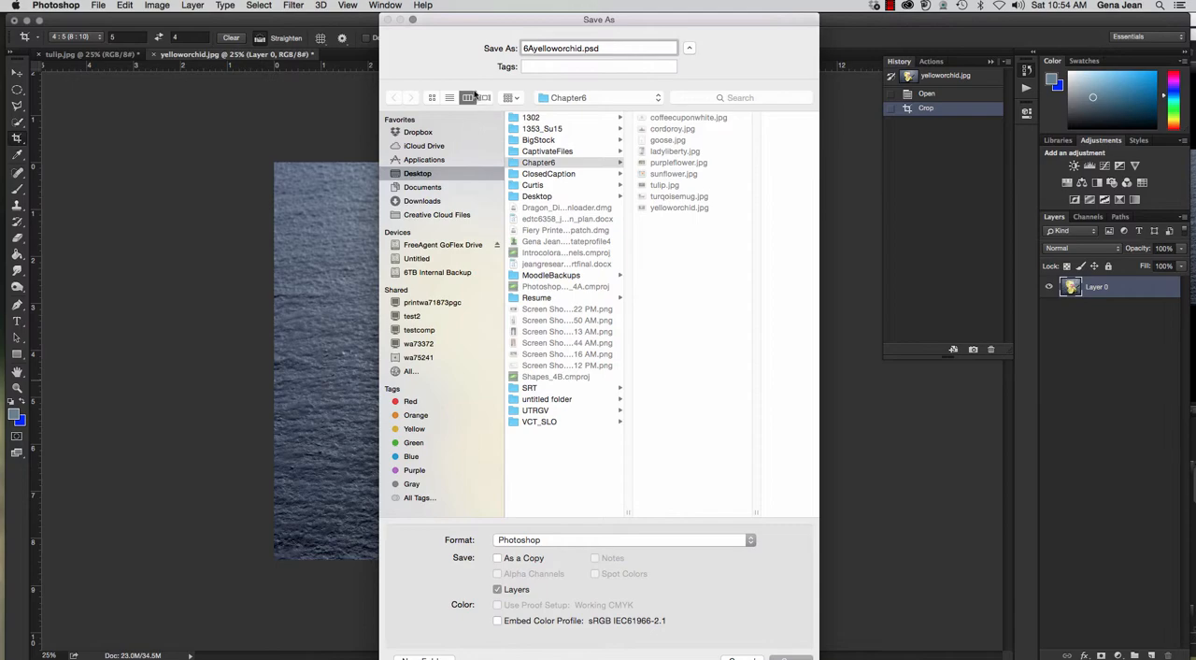
{"action": "type", "text": "Jean"}
{"action": "left_click", "coordinate": [577, 165]}
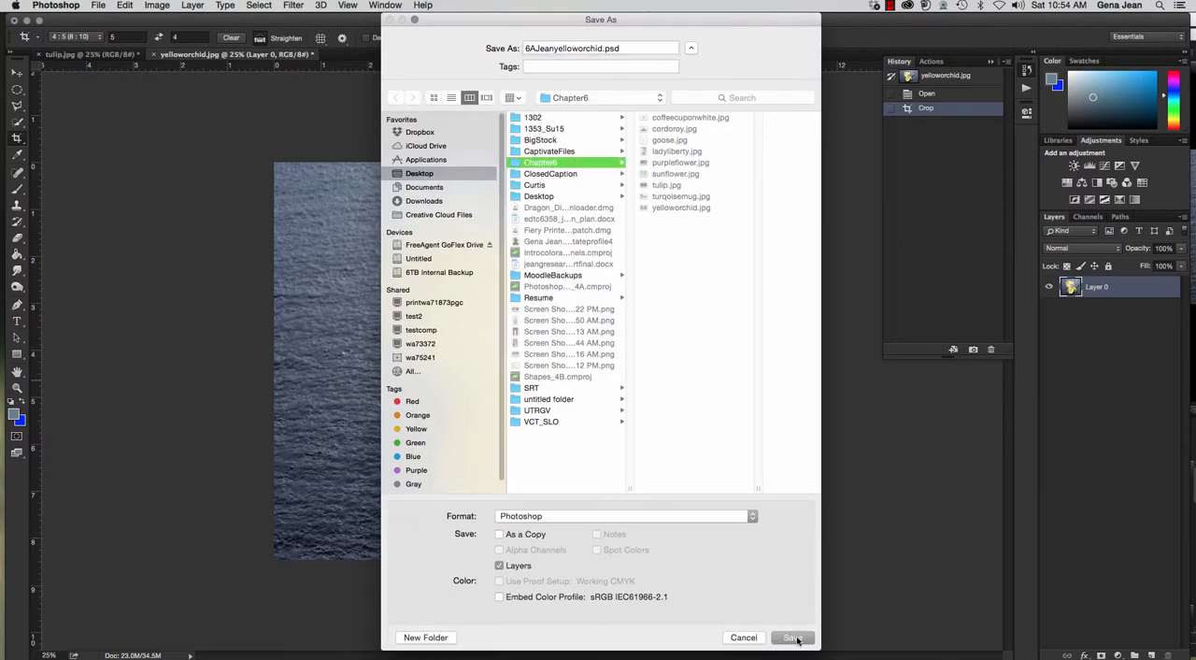
{"action": "left_click", "coordinate": [793, 637]}
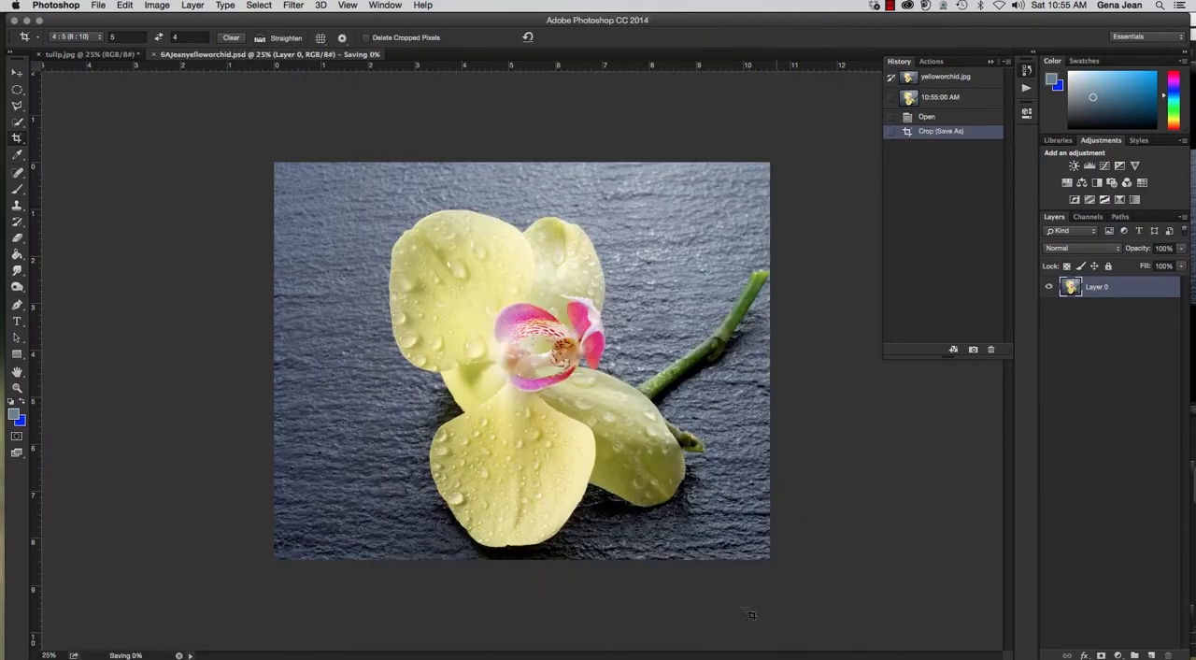
{"action": "left_click", "coordinate": [153, 55]}
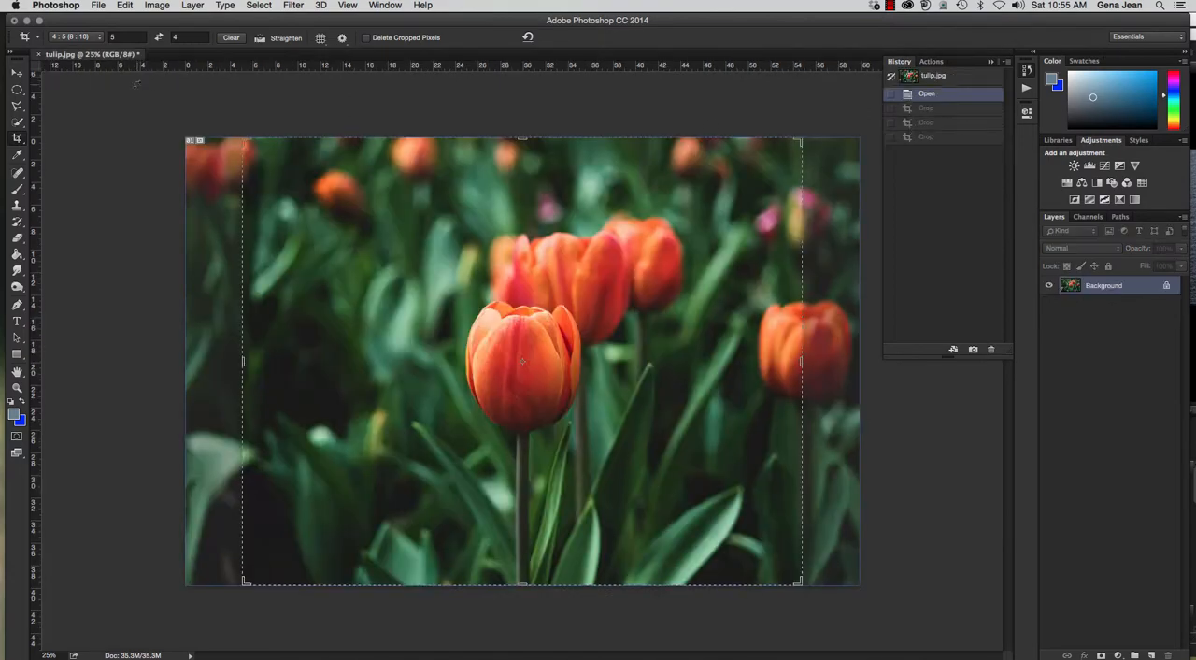